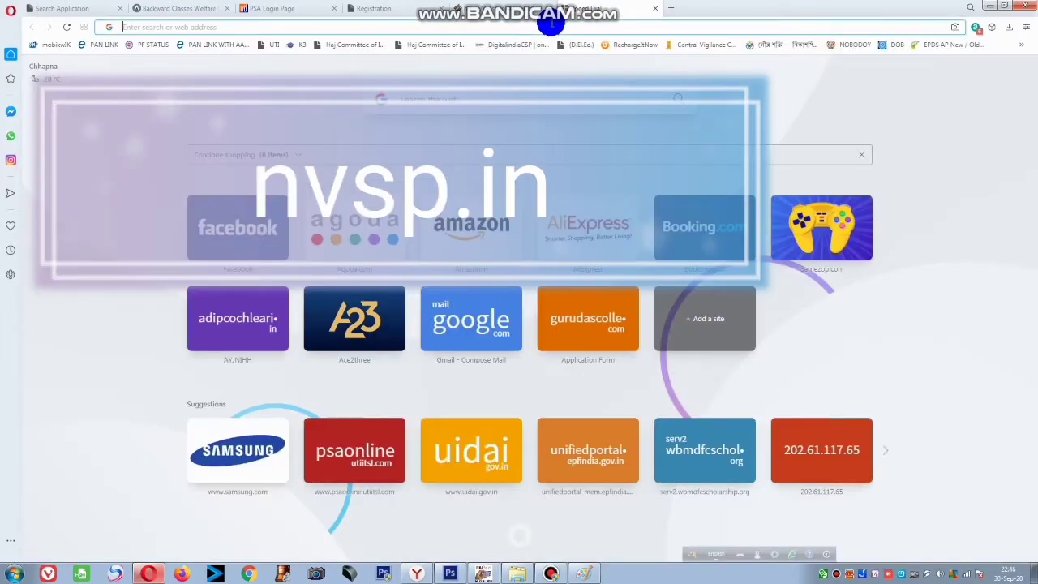
text(nv)
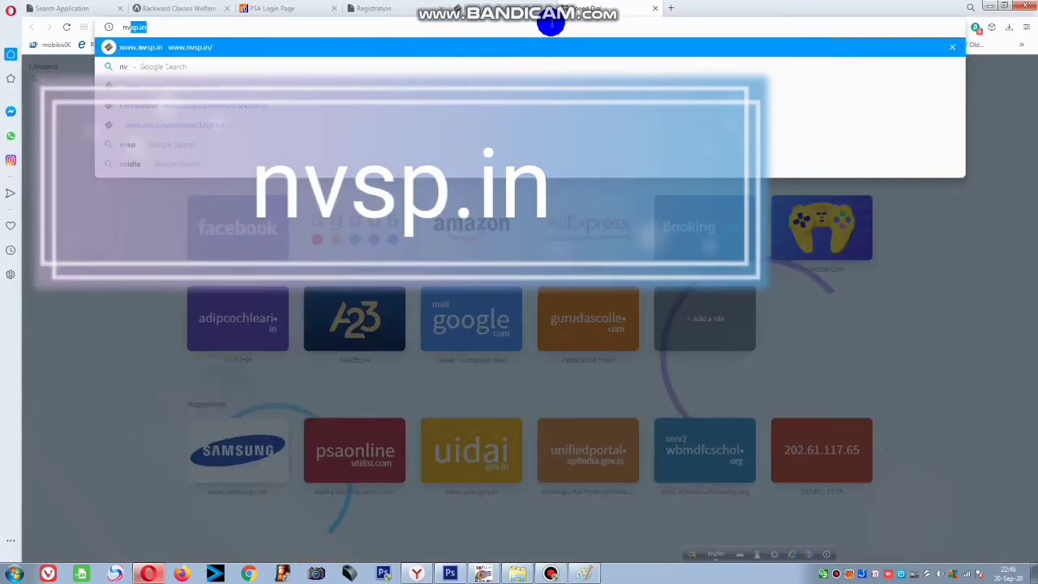
key(Return)
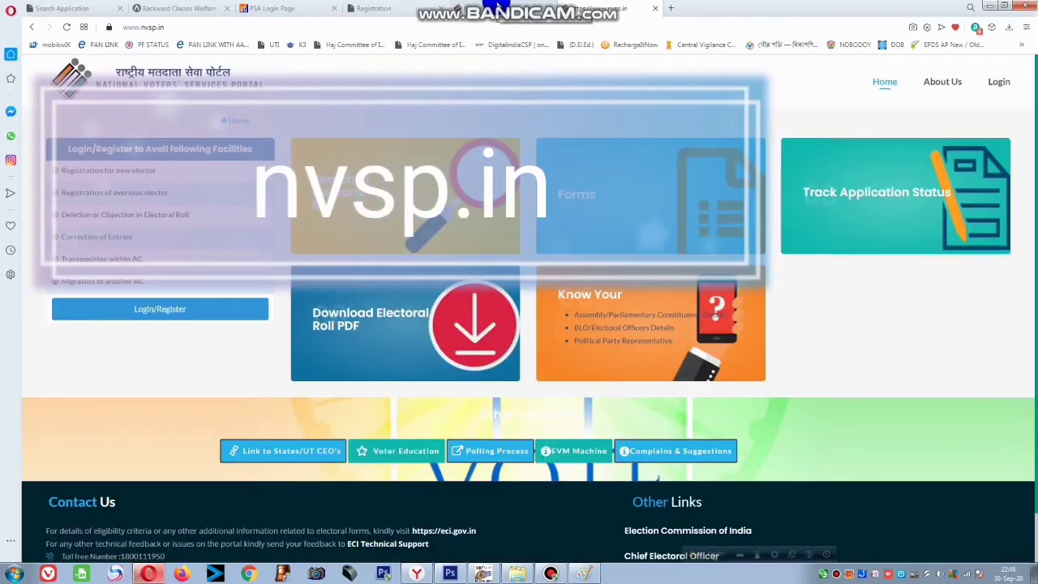
click(1000, 91)
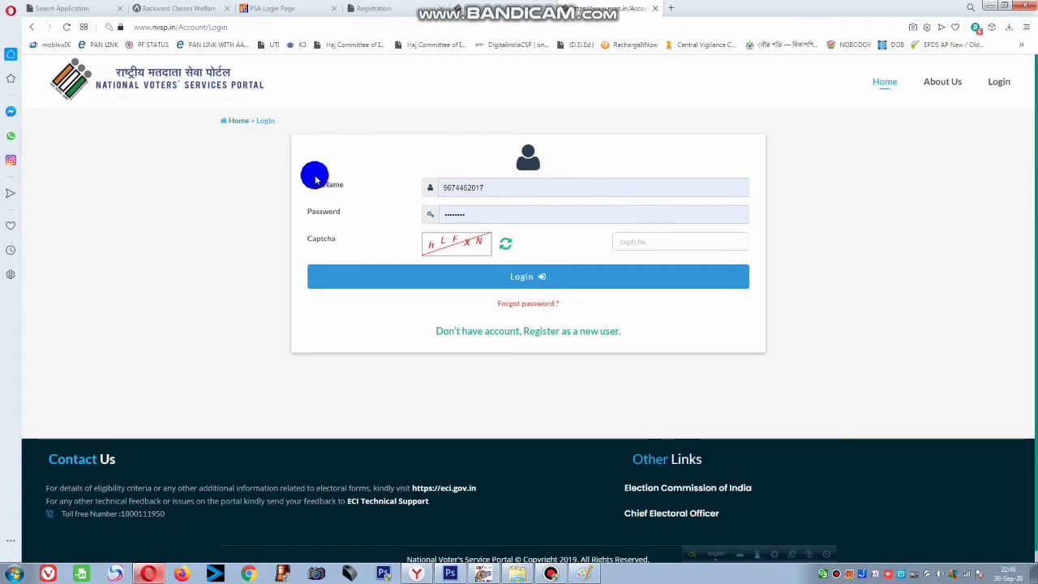
Leave the login page for the new-user registration page via the Register link.
drag(320, 185, 352, 179)
click(352, 185)
drag(303, 216, 345, 215)
click(576, 294)
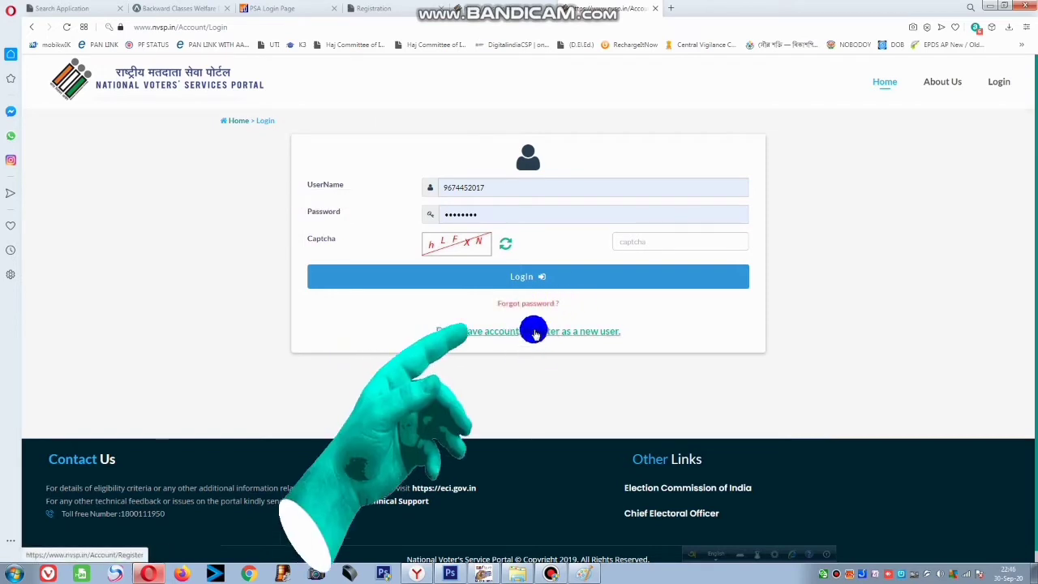
click(526, 330)
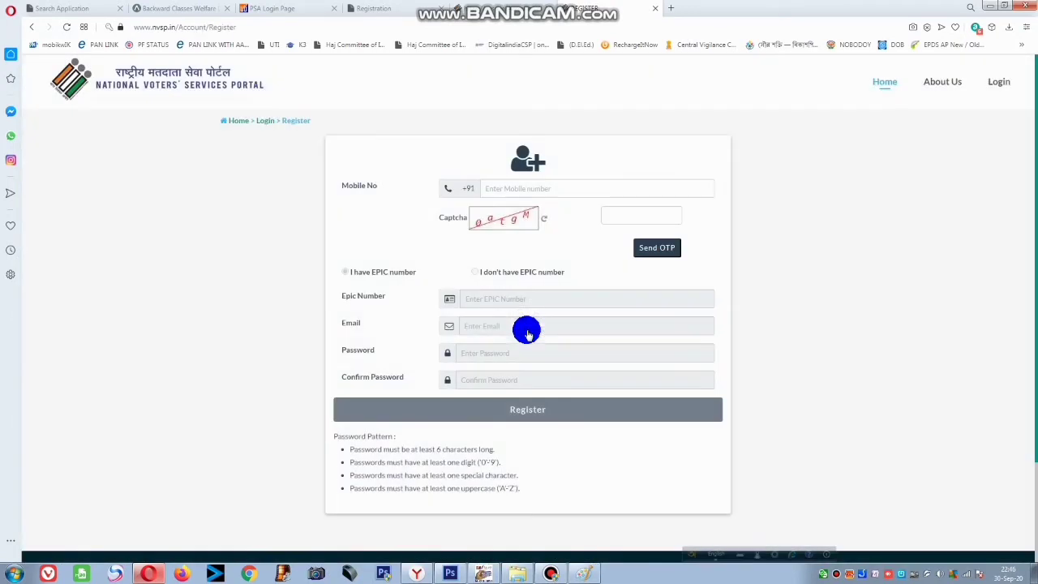
Paste the mobile number, enter the captcha, and request an OTP.
click(539, 184)
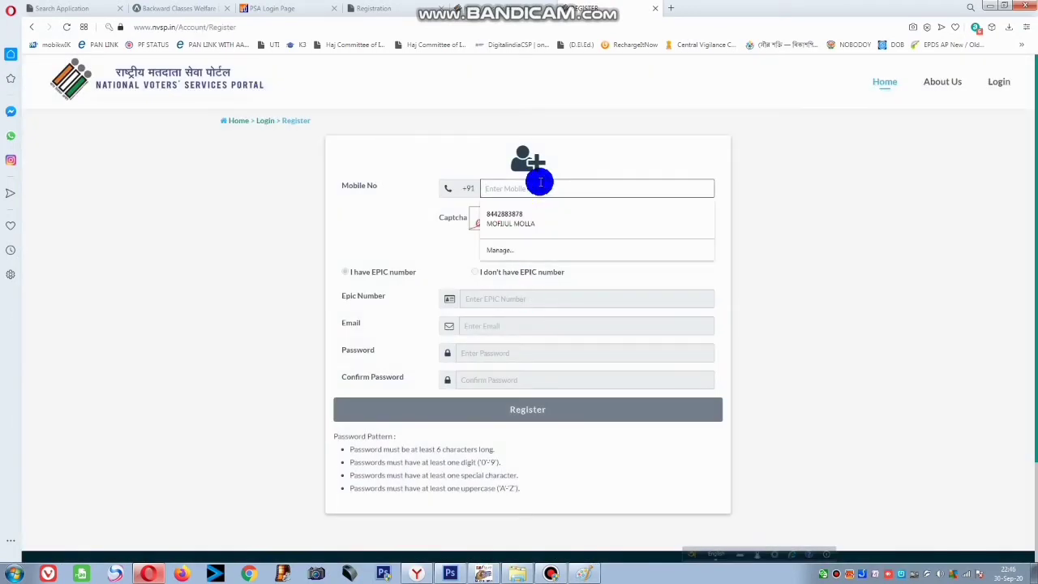
key(ctrl+v)
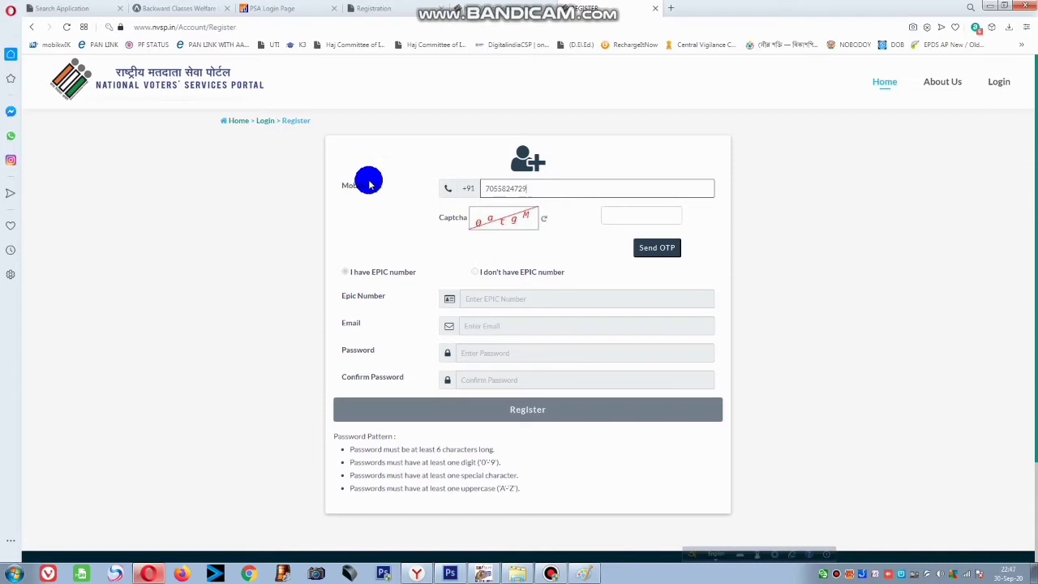
click(615, 216)
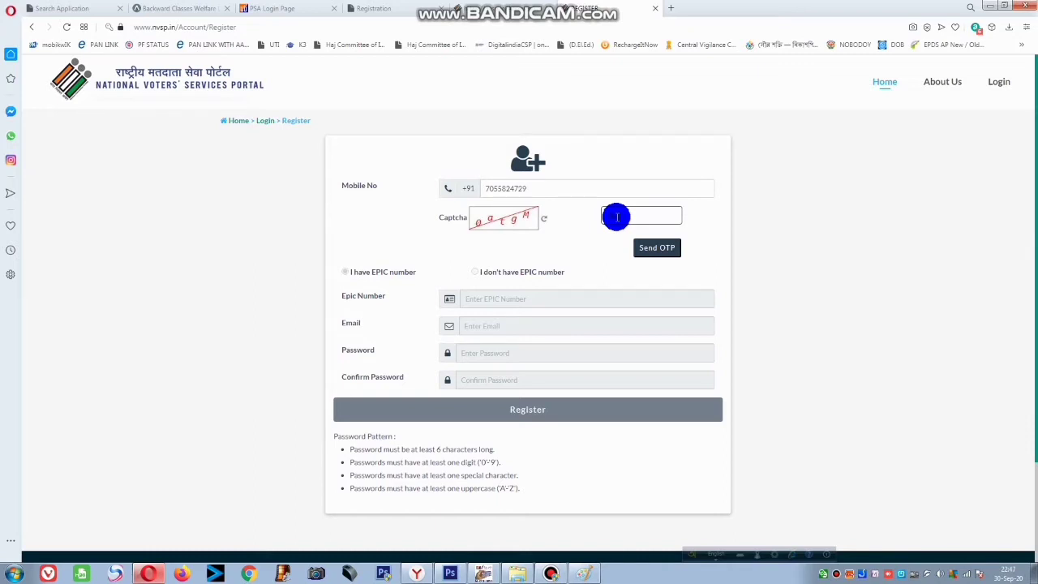
text(0atgM)
click(670, 249)
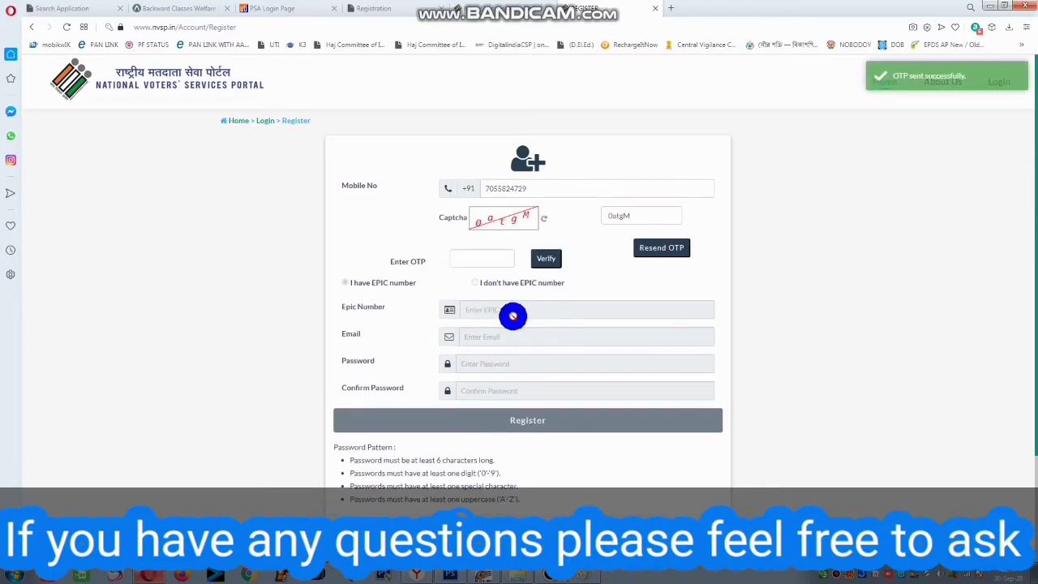
Enter the received OTP to verify the mobile number, with 'I have EPIC number' chosen.
click(495, 258)
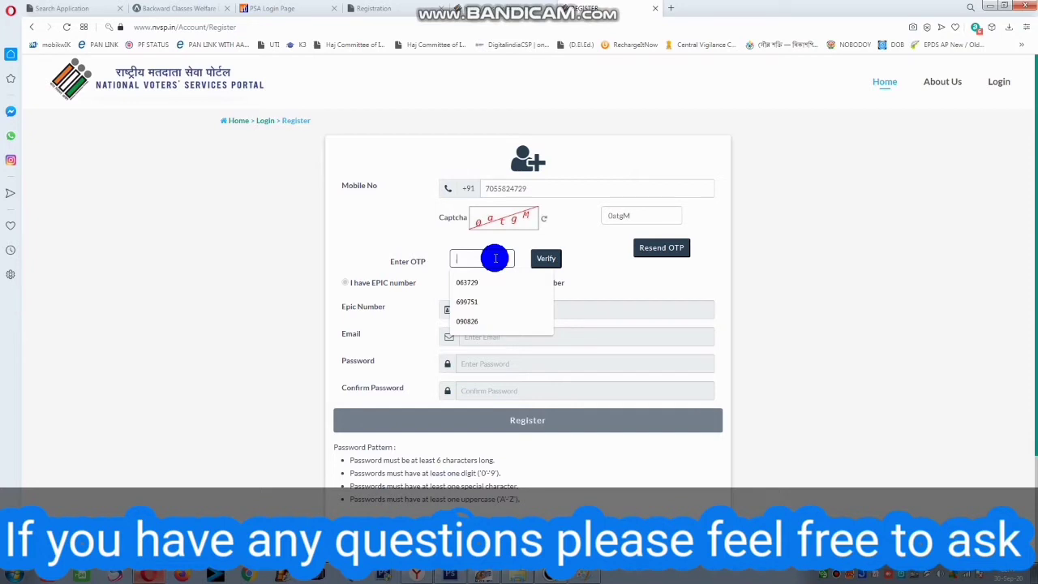
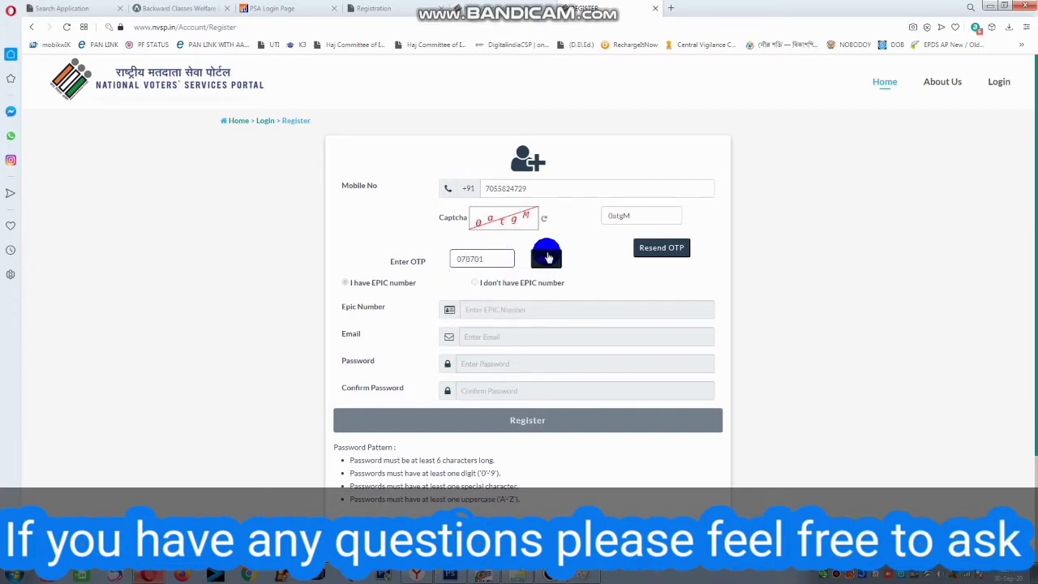
click(546, 258)
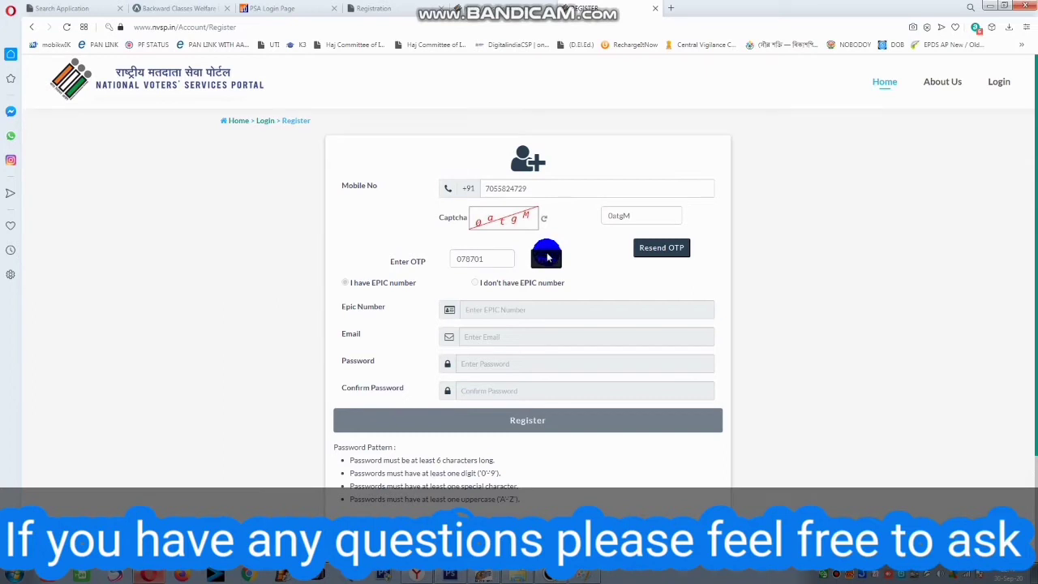
click(519, 300)
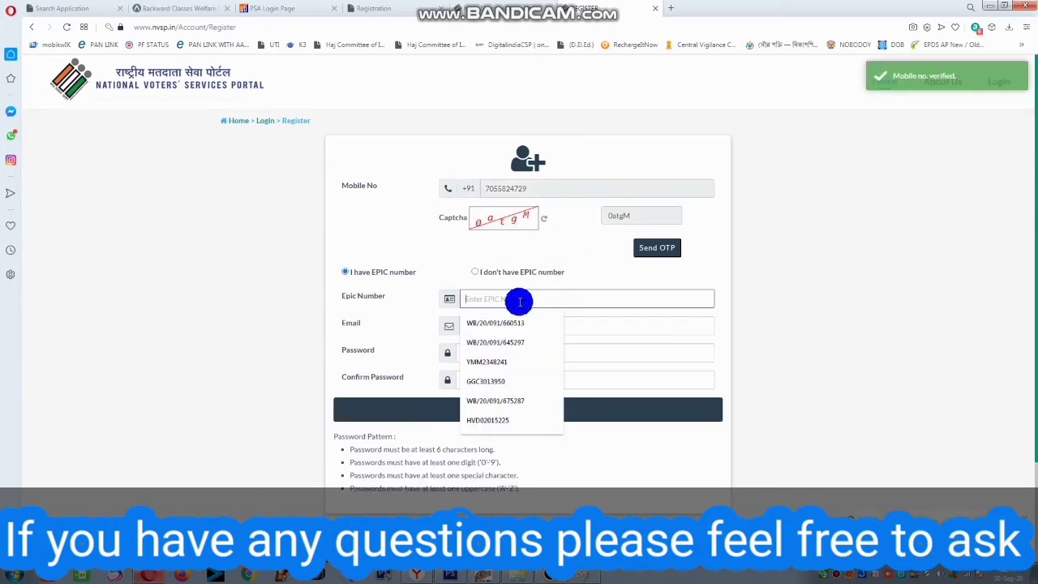
Fill in the e-mail address, password and confirmation, then start retyping the password after a mismatch warning.
click(475, 325)
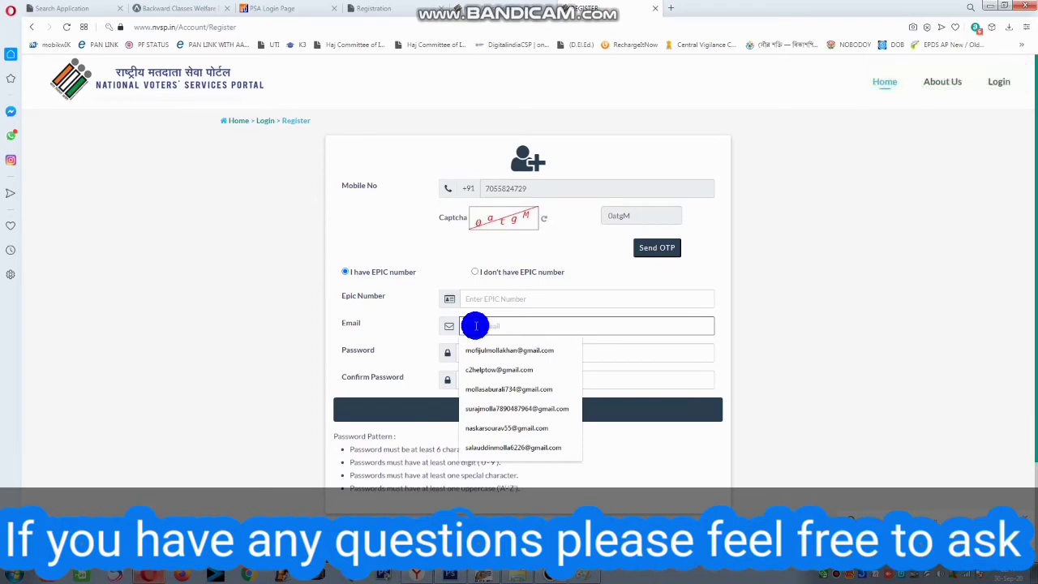
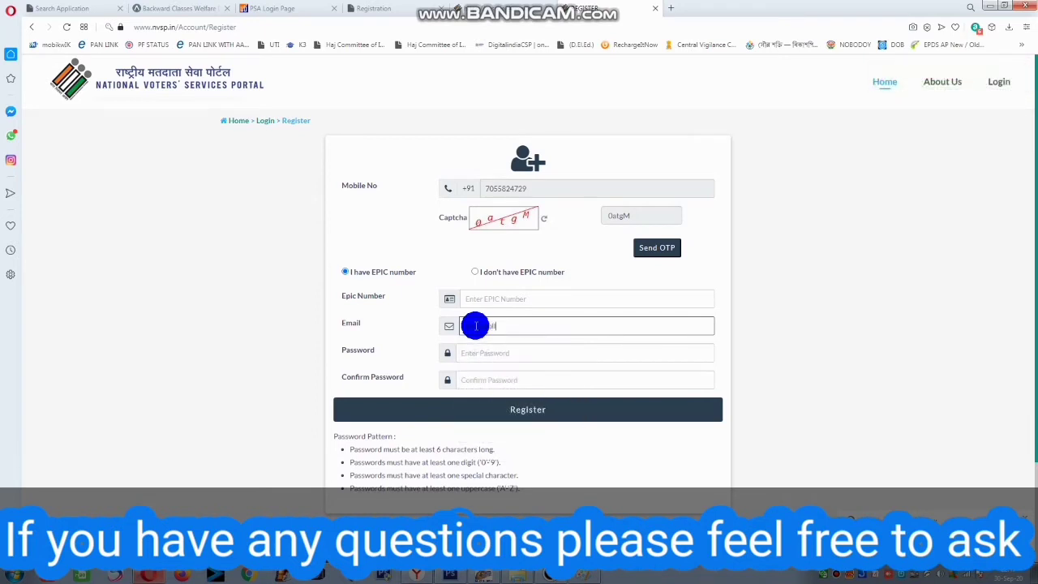
key(Tab)
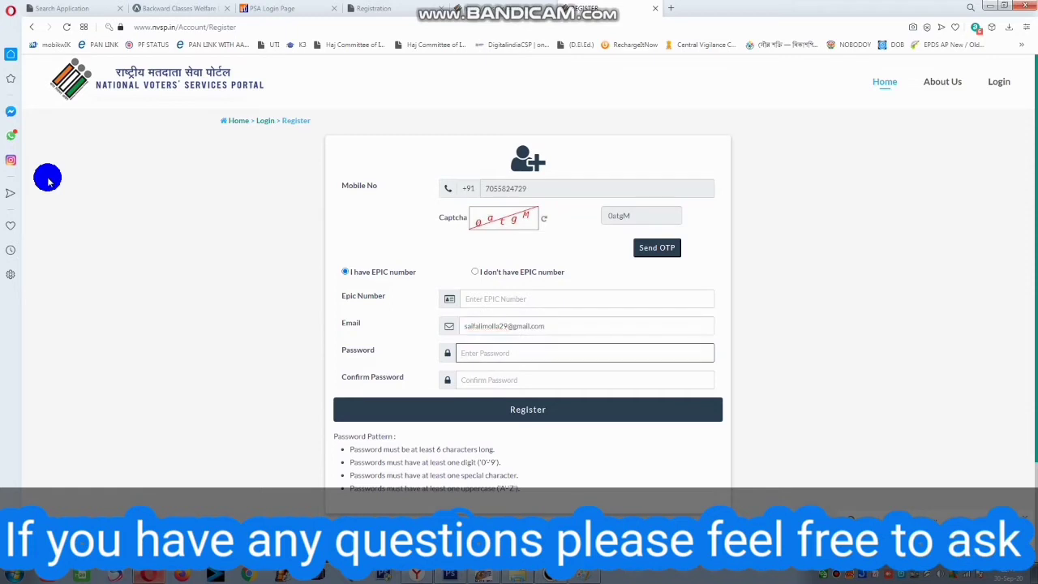
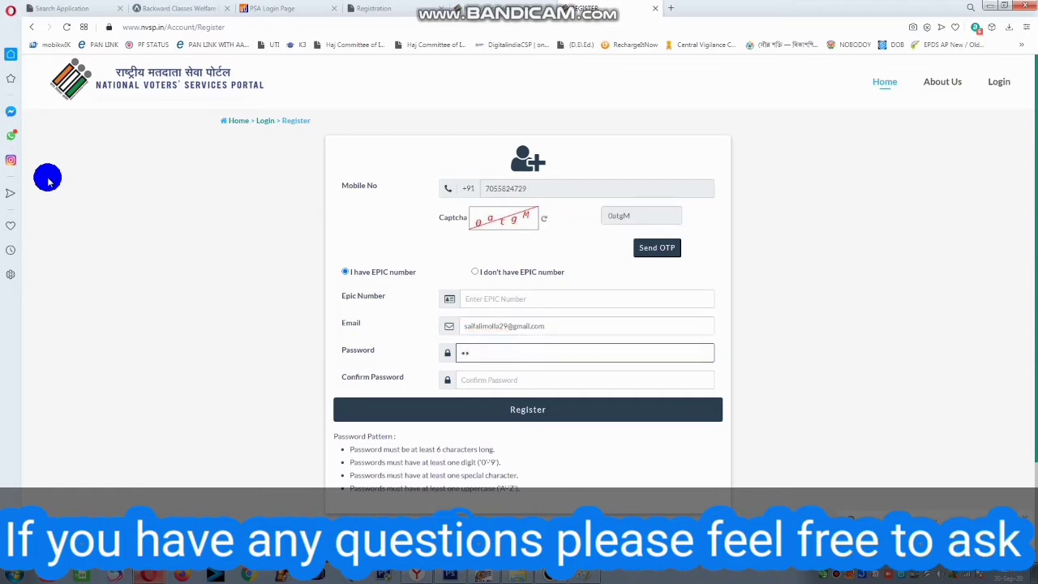
key(Tab)
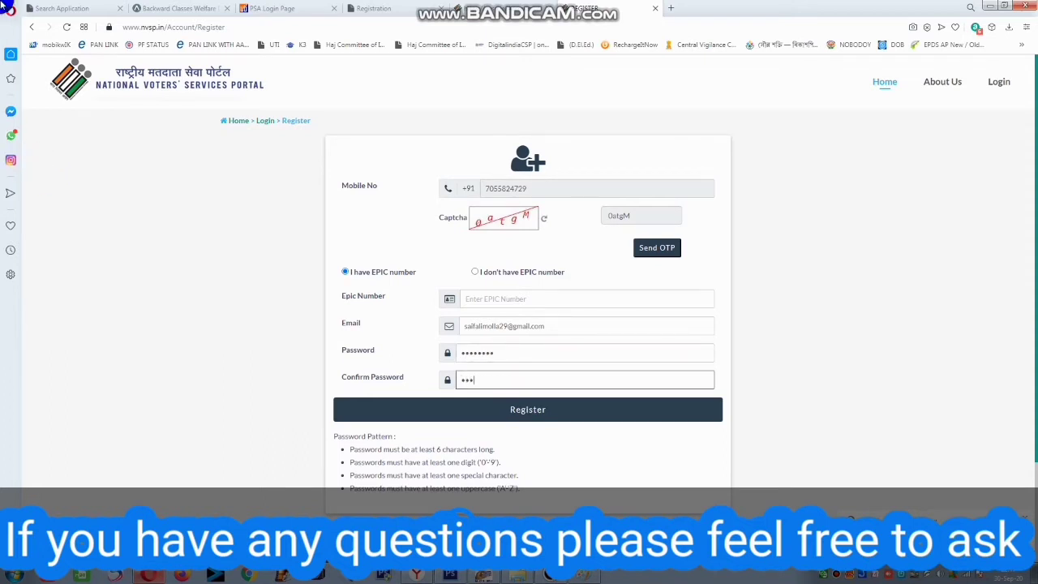
click(545, 376)
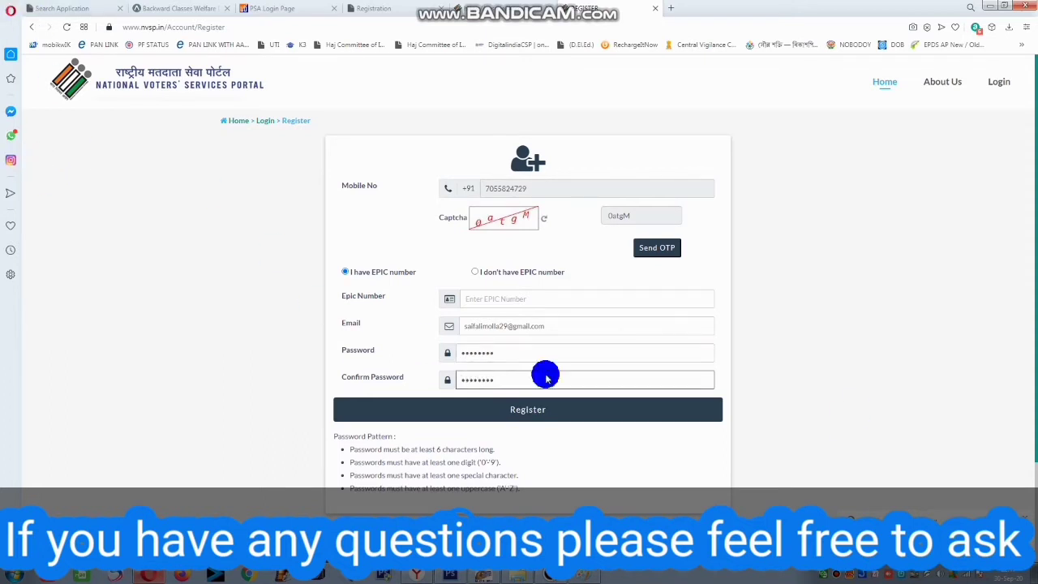
click(554, 353)
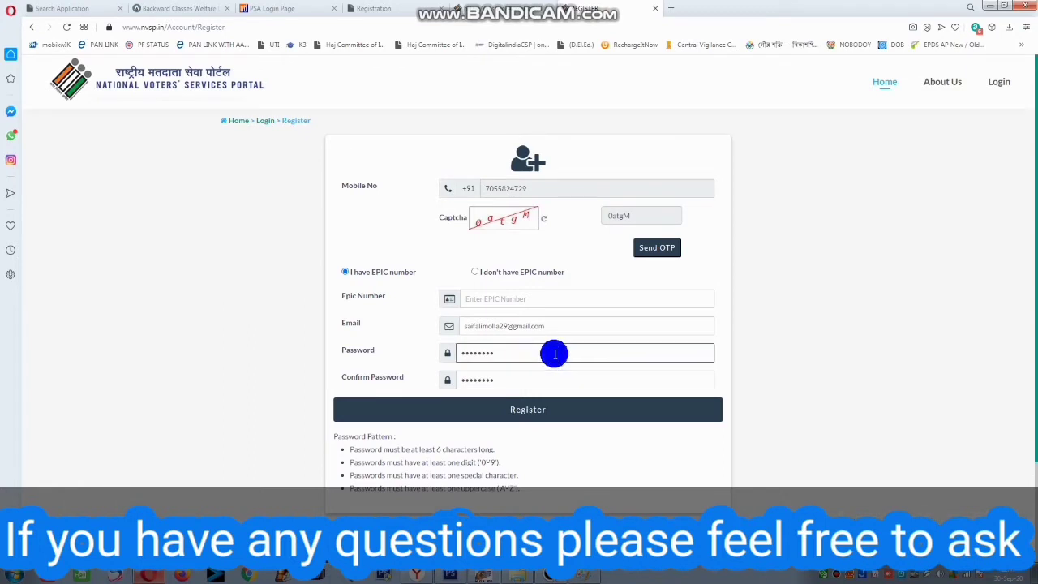
key(BackSpace)
key(BackSpace)
key(BackSpace)
key(BackSpace)
key(BackSpace)
key(BackSpace)
key(BackSpace)
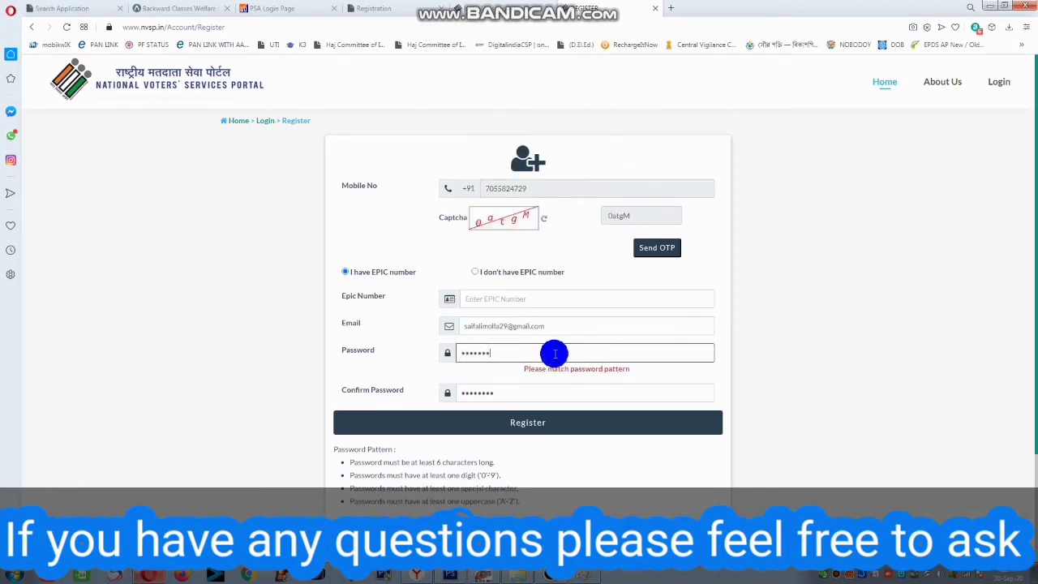
Try a new password and confirmation on the registration form.
key(Tab)
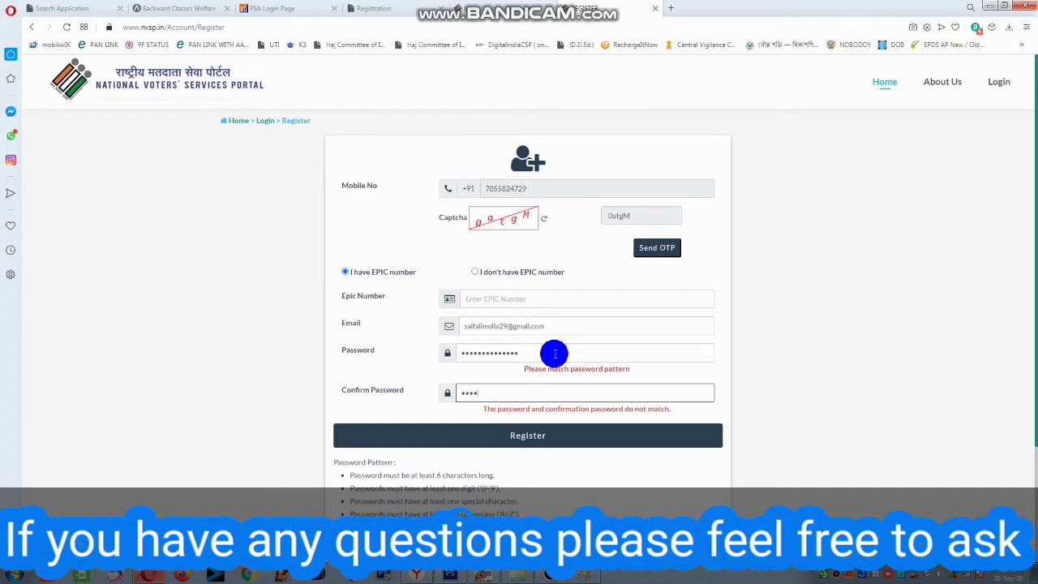
click(554, 353)
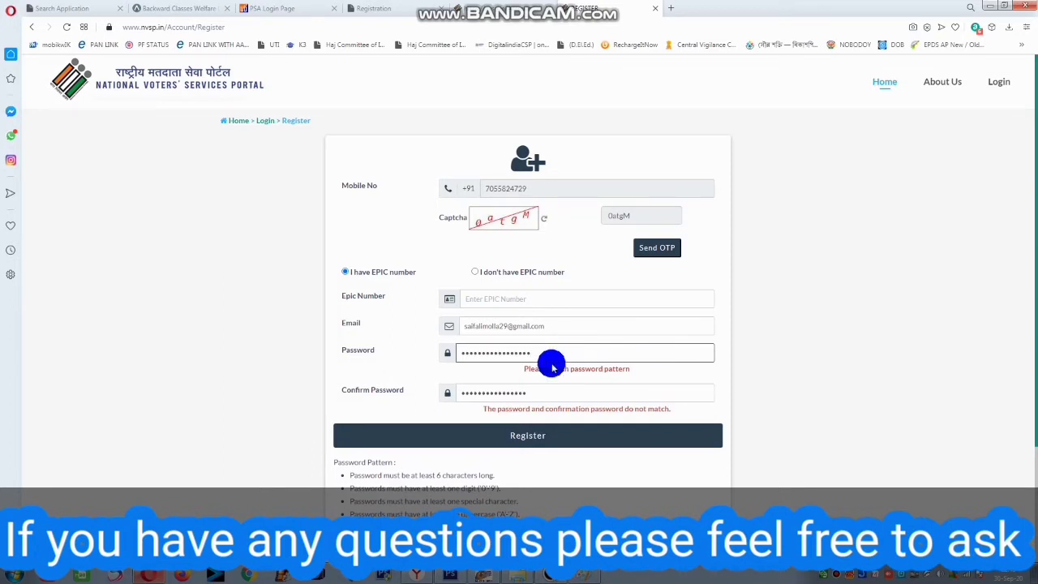
click(542, 395)
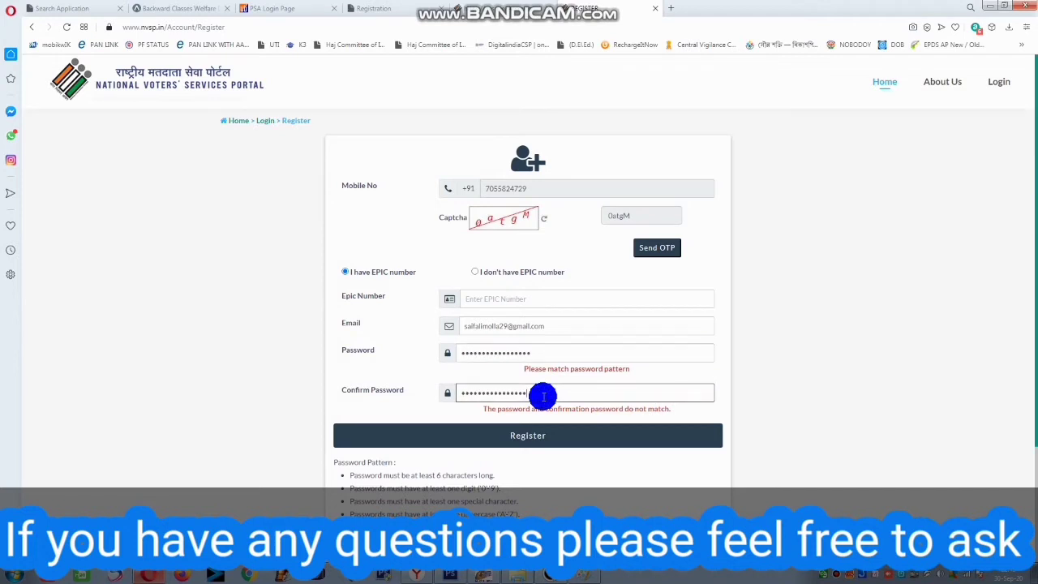
click(528, 414)
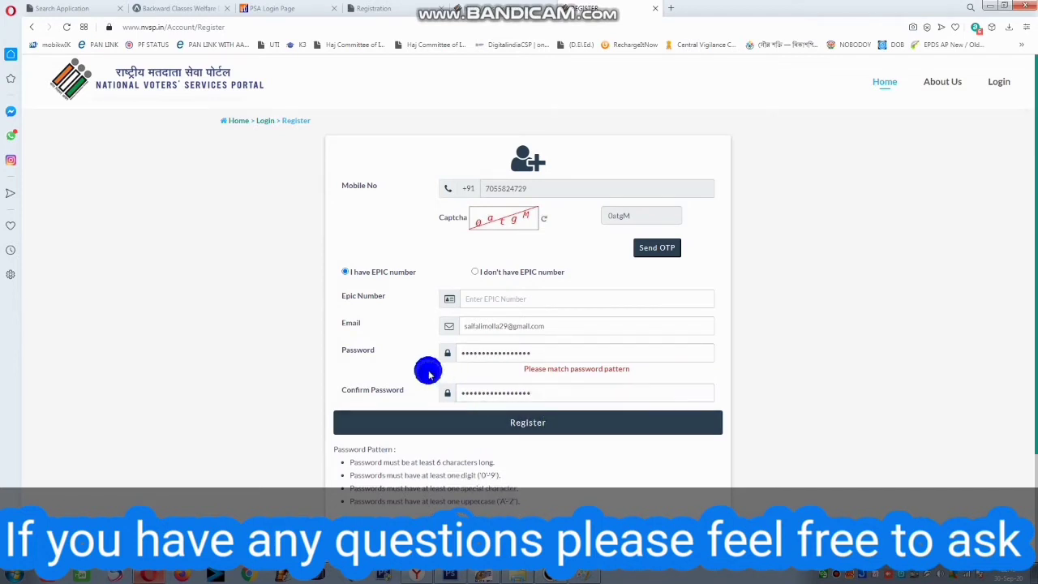
Replace the password with a valid eight-character one and re-enter it as confirmation.
drag(549, 349, 440, 364)
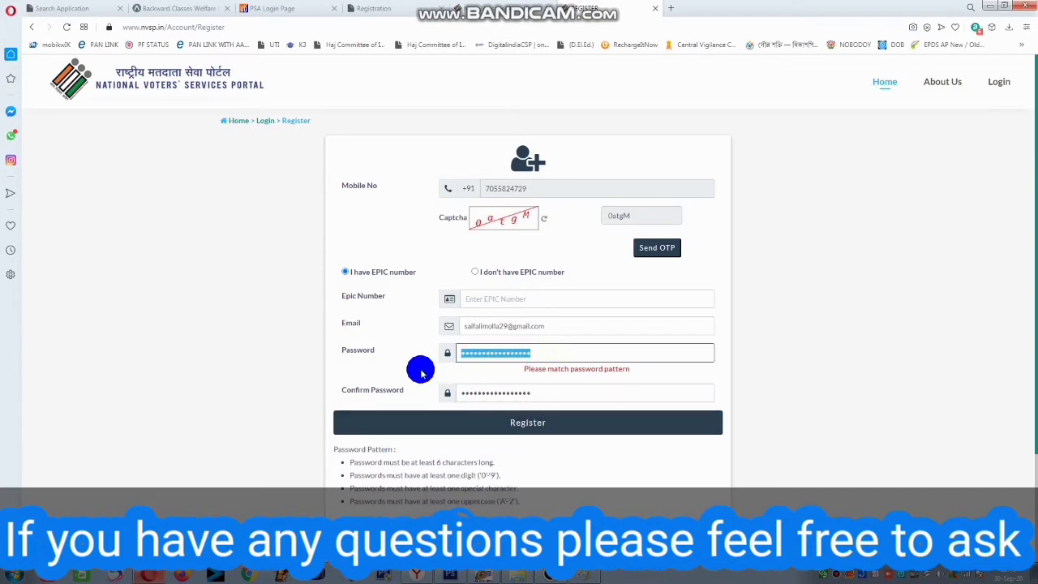
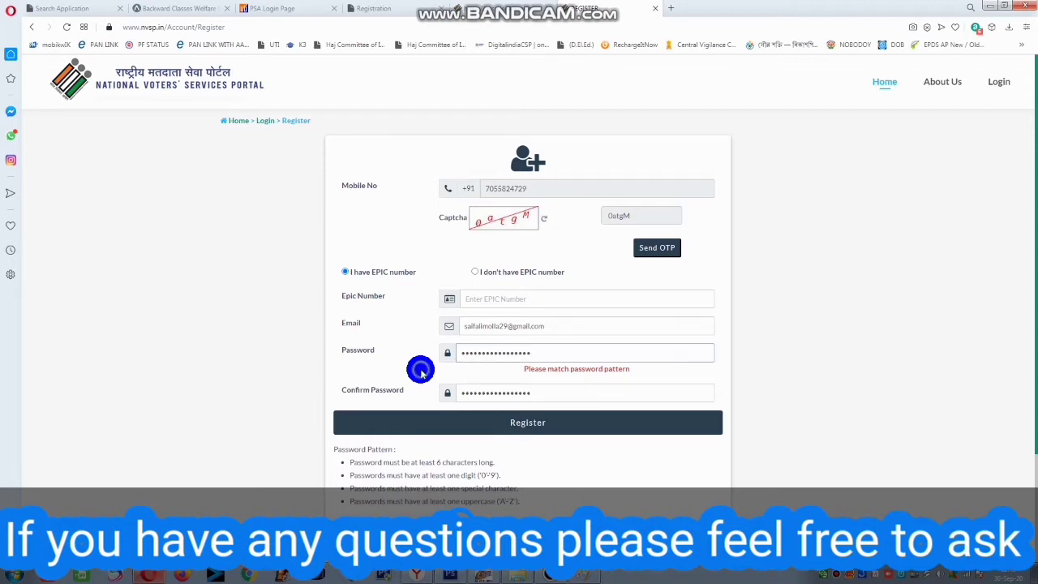
drag(581, 355, 374, 363)
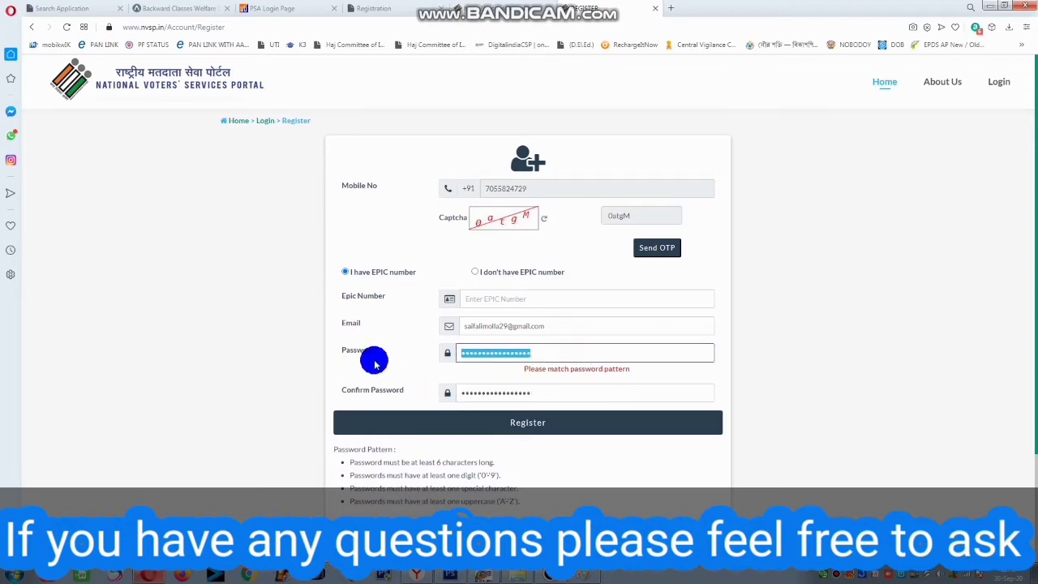
key(Tab)
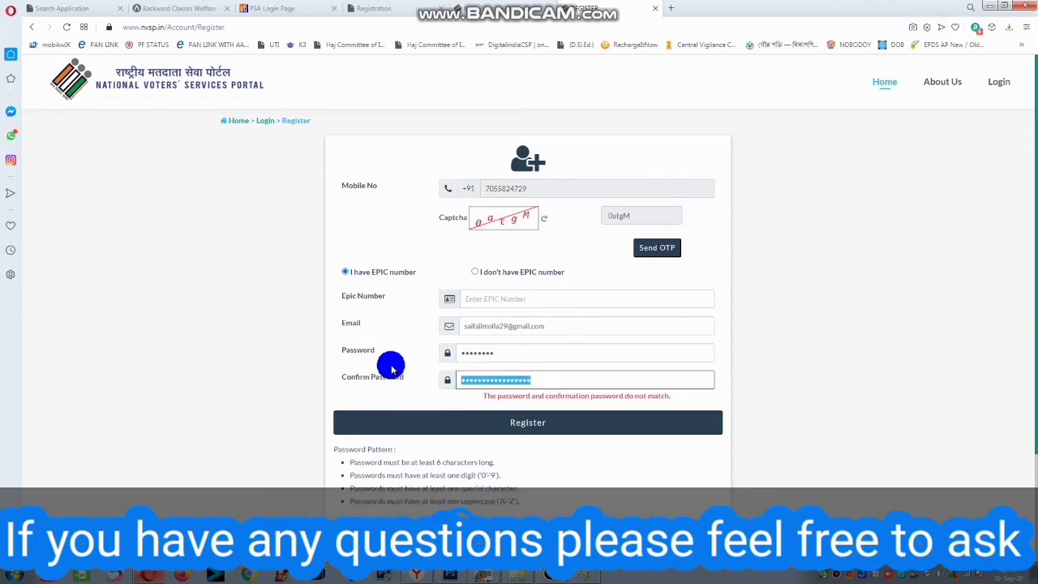
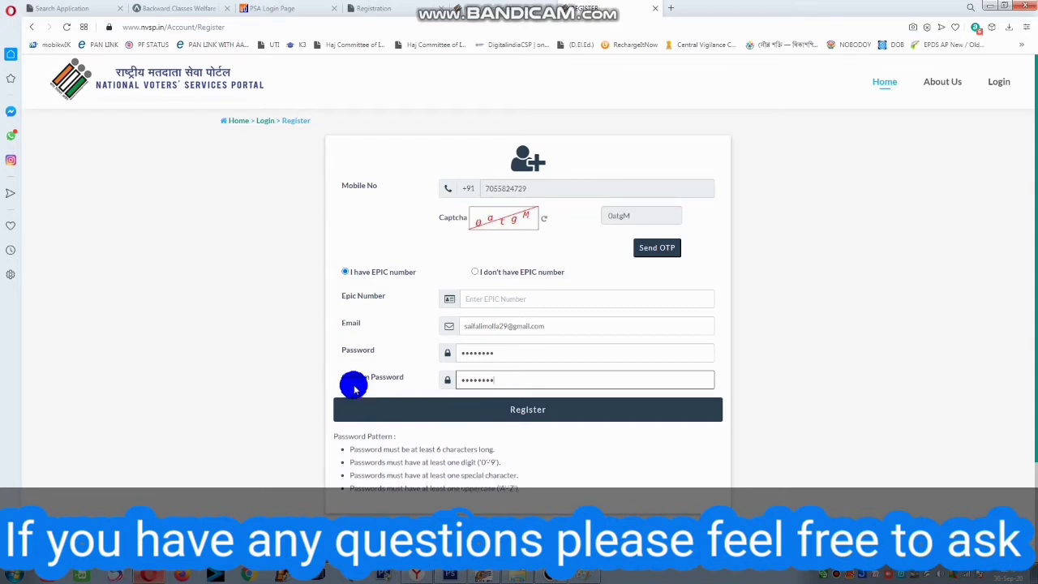
click(628, 455)
Submit the registration, add the flagged EPIC number, and register again.
scroll(575, 391, down, 1)
click(563, 365)
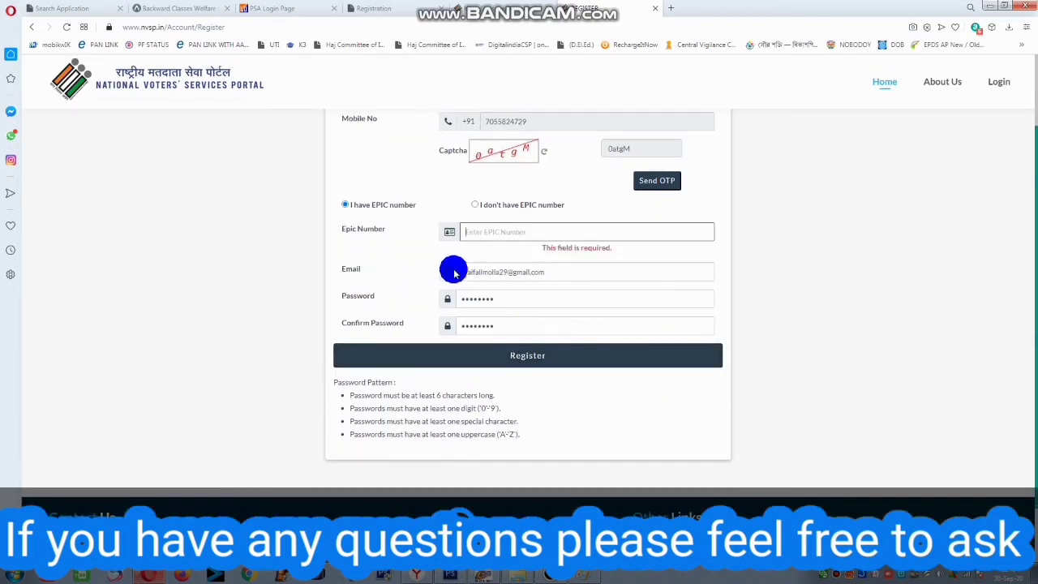
click(487, 229)
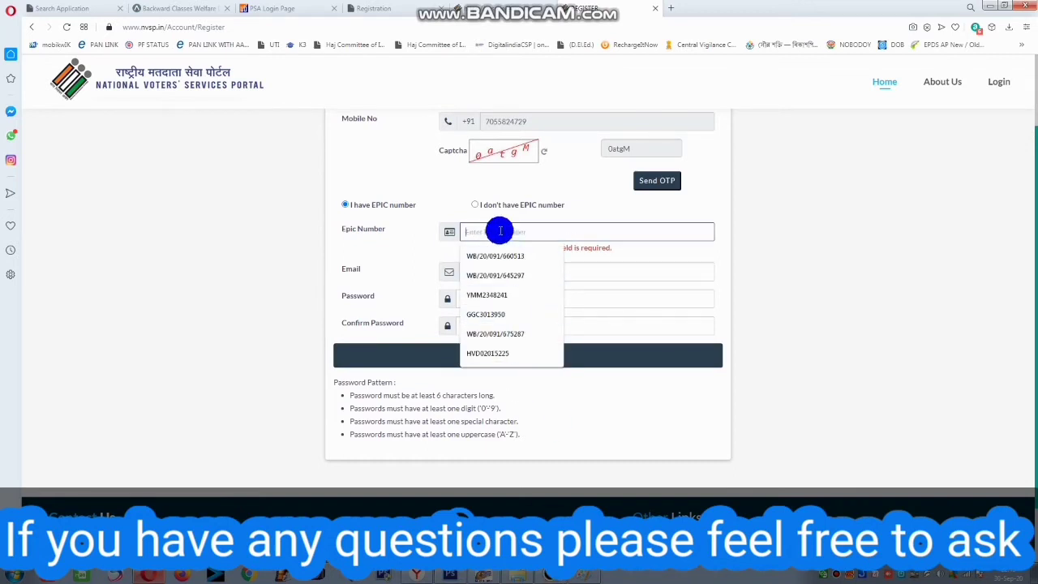
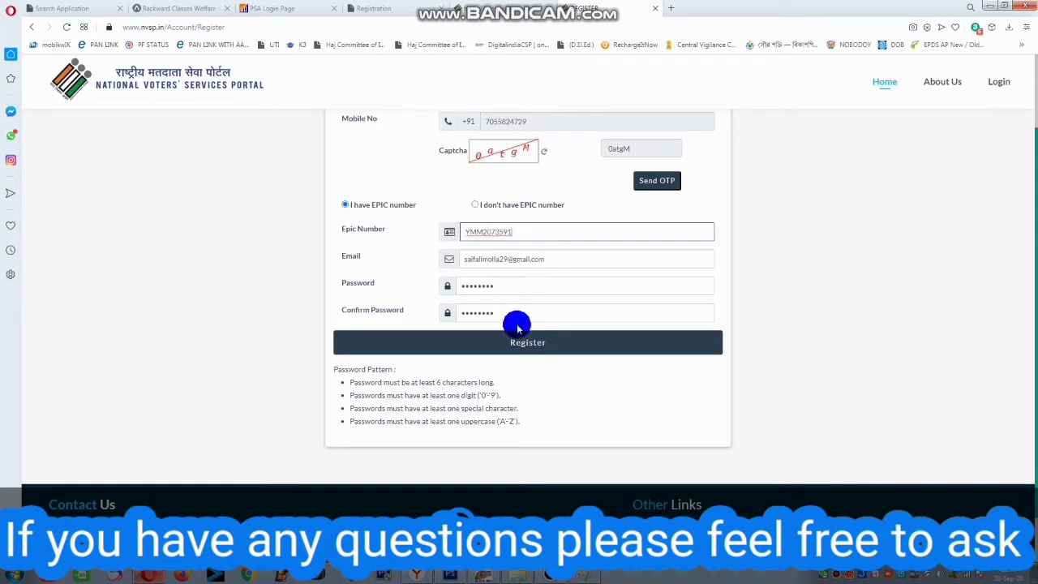
click(518, 343)
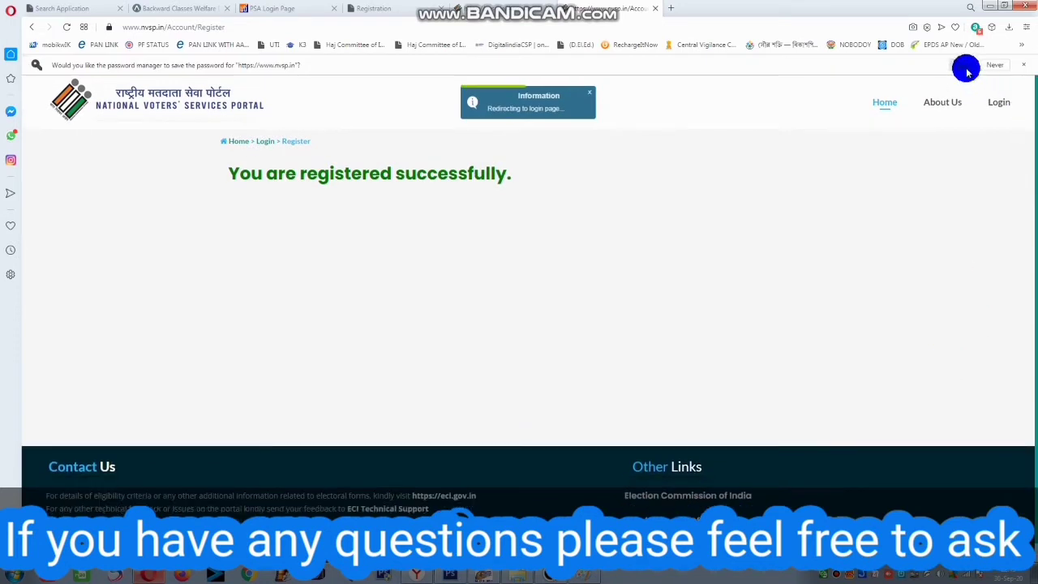
Decline saving the password in Opera and attempt login with the captcha.
click(960, 62)
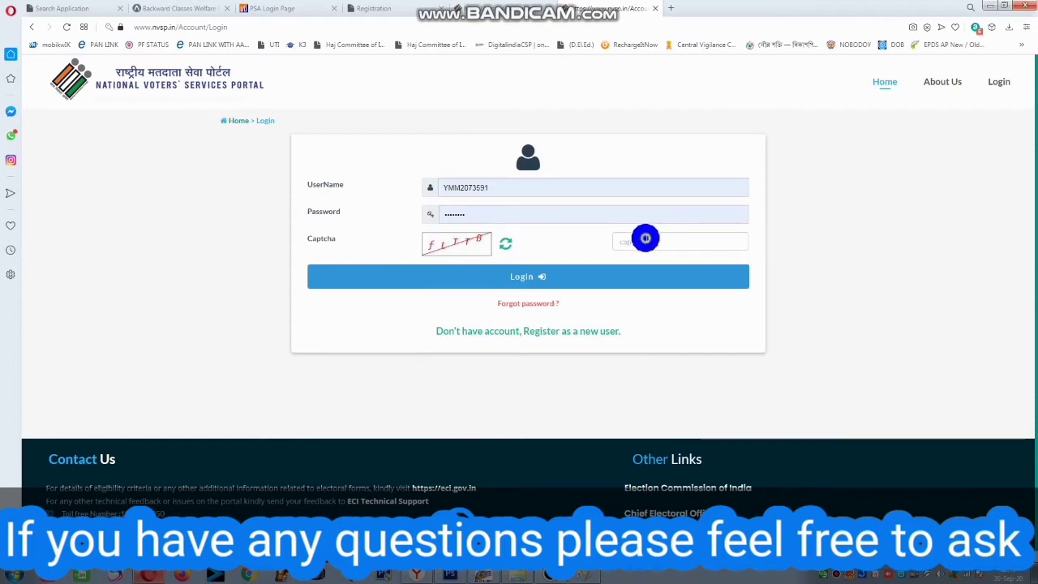
click(646, 239)
text(f)
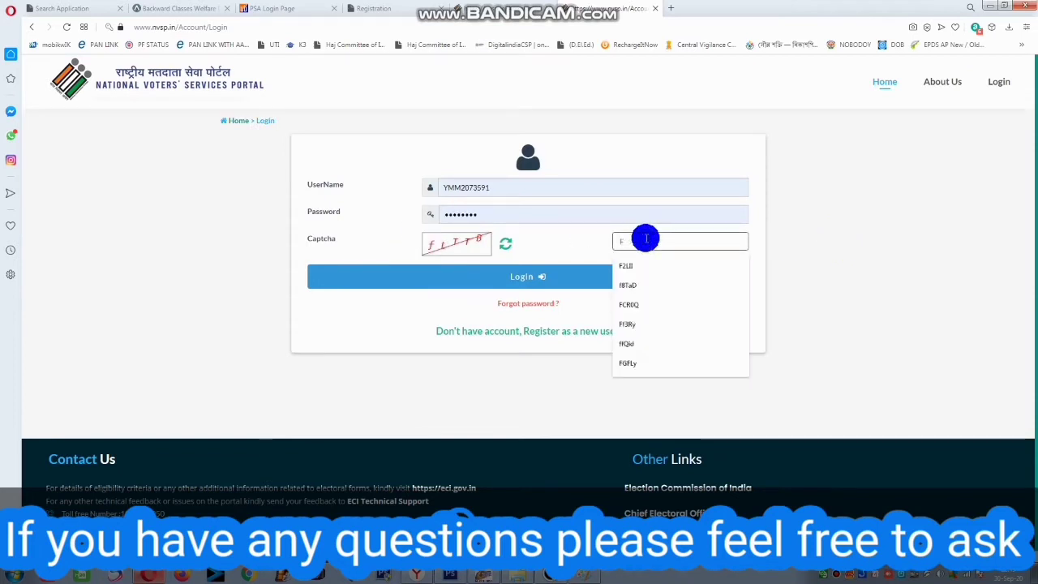
key(BackSpace)
text(fL)
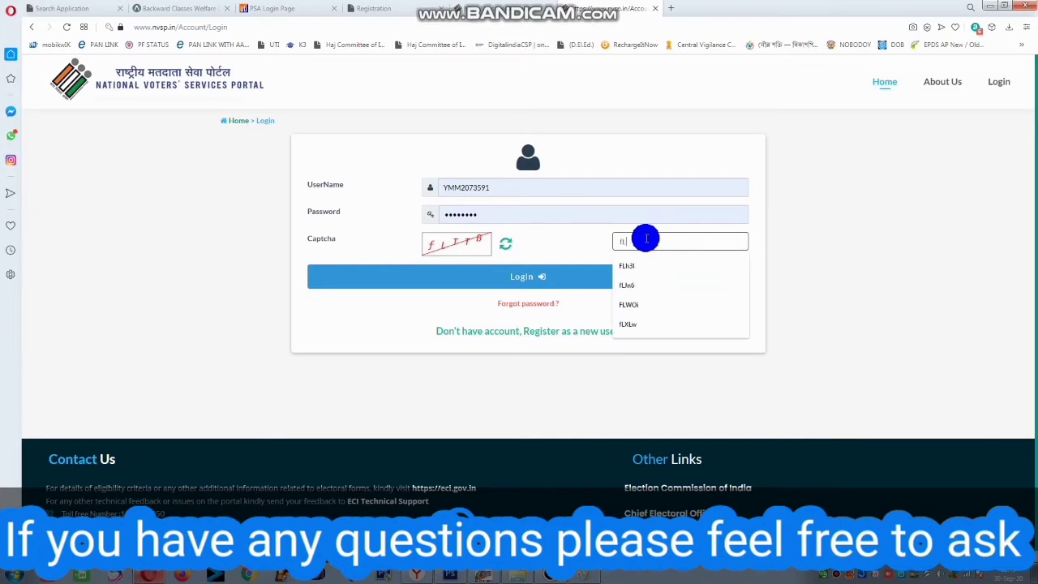
text(T)
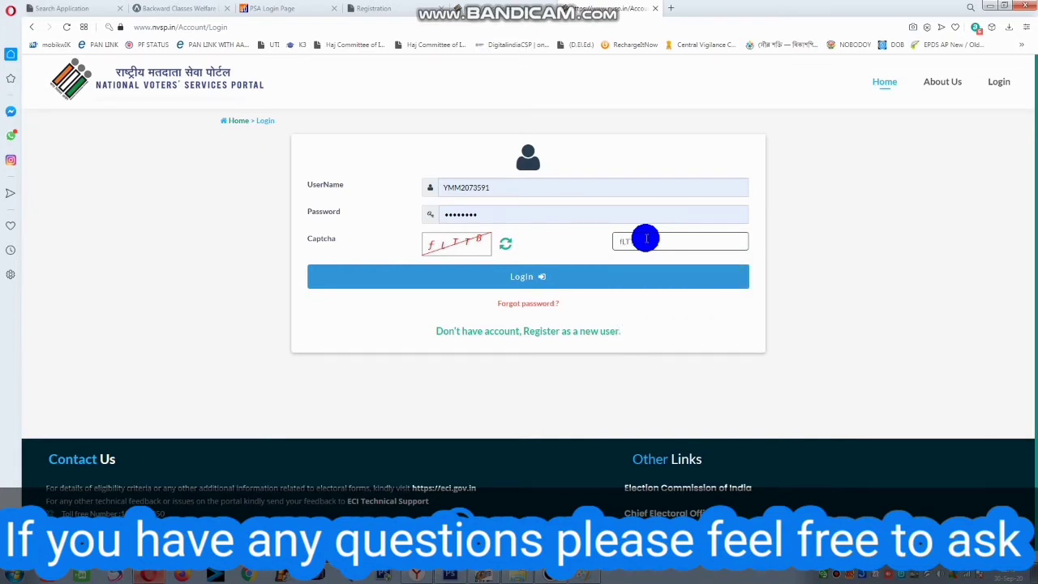
text(TB)
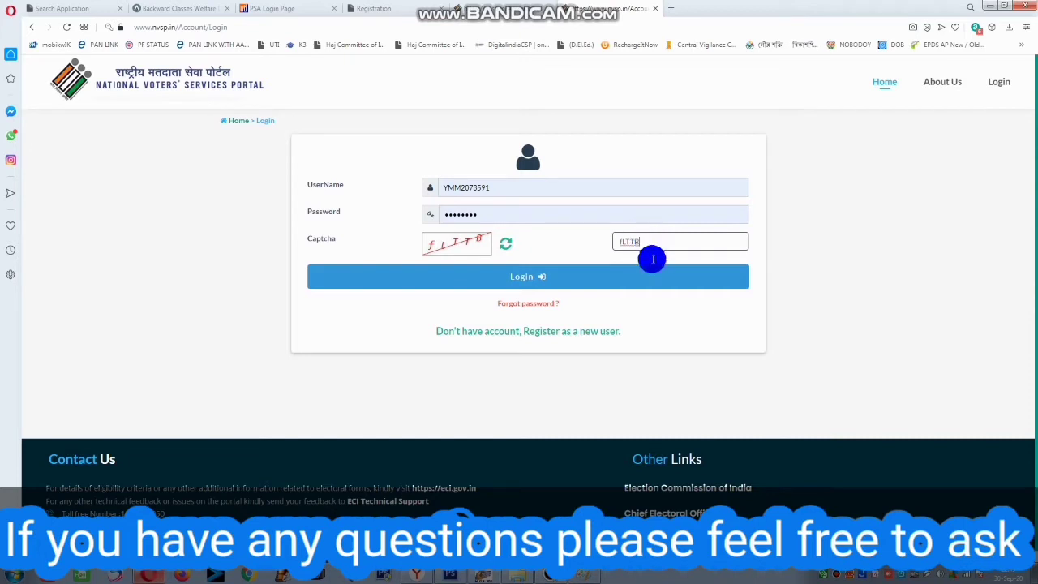
click(694, 280)
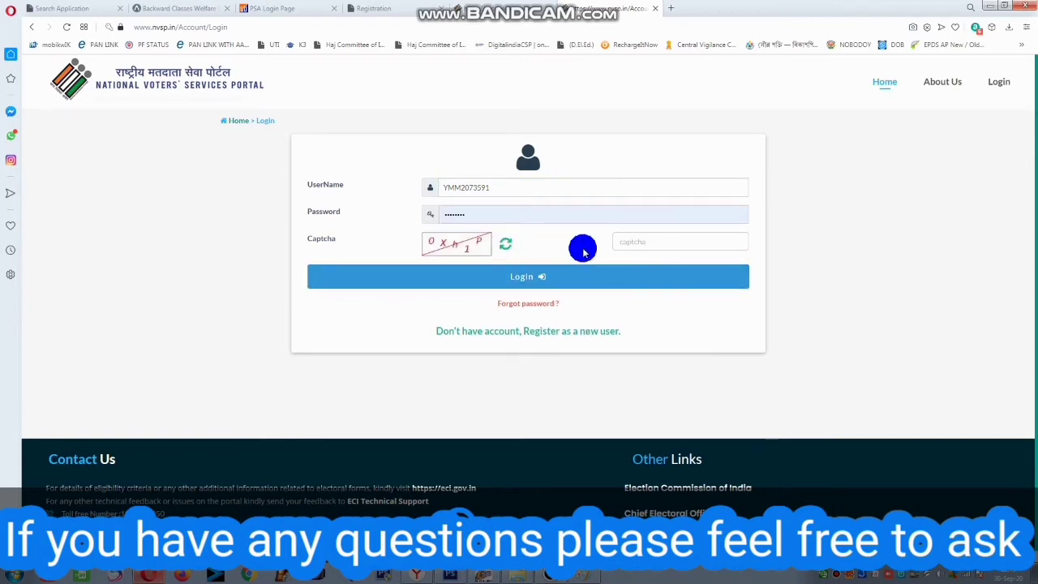
Enter the refreshed captcha and log in to the new account.
click(646, 245)
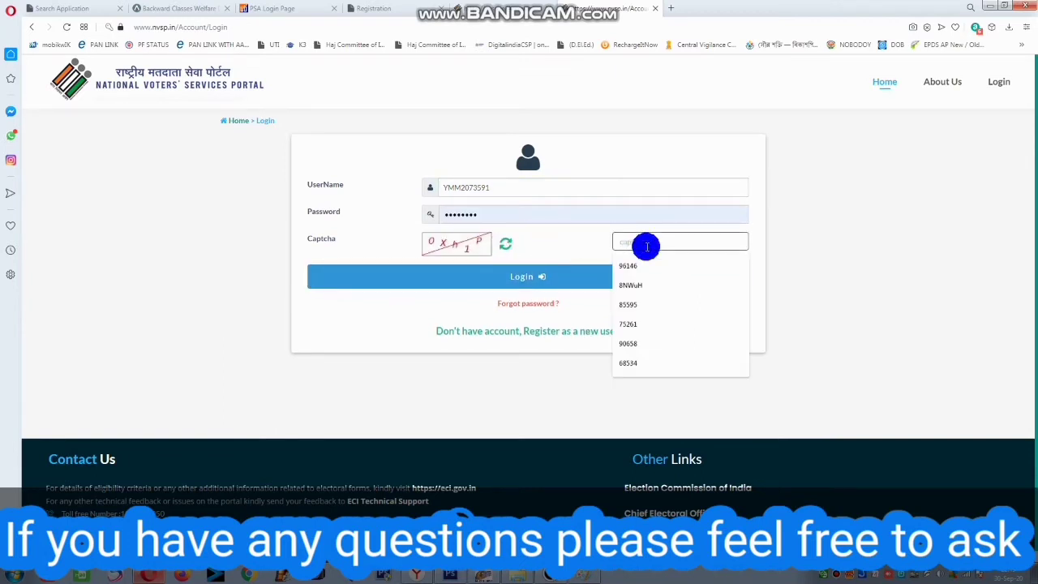
text(OXh1P)
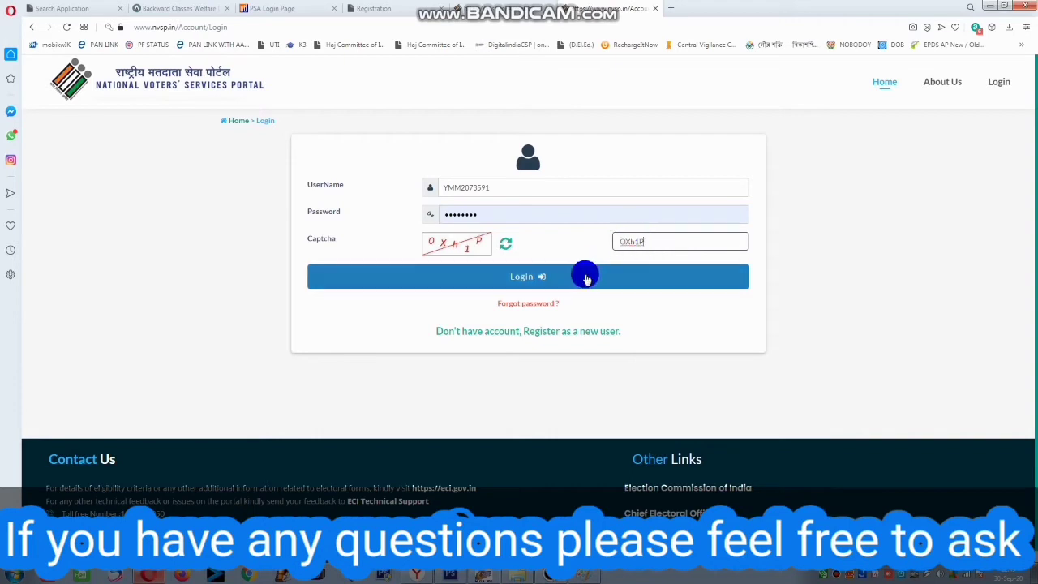
click(584, 276)
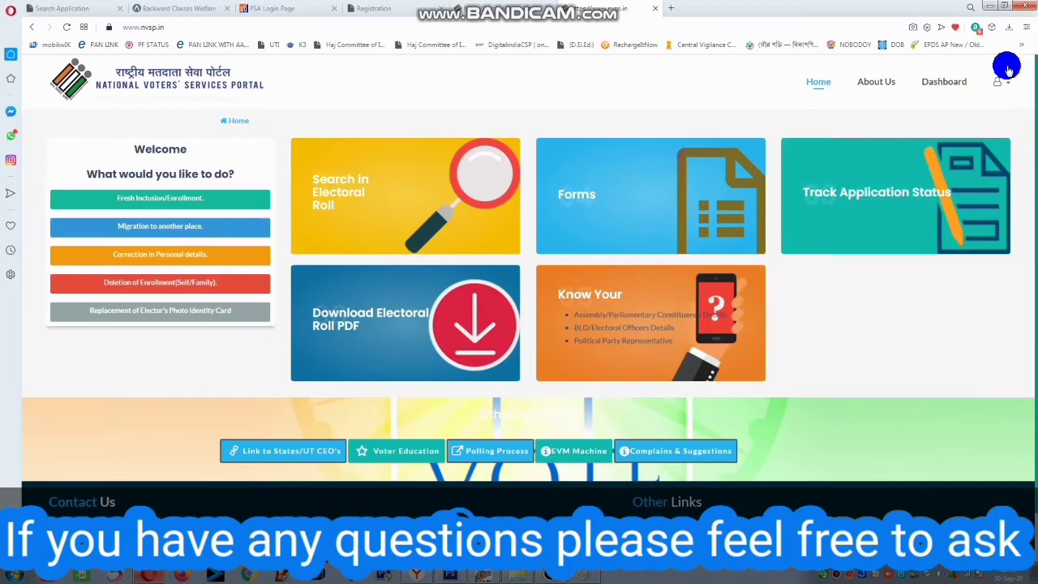
click(999, 81)
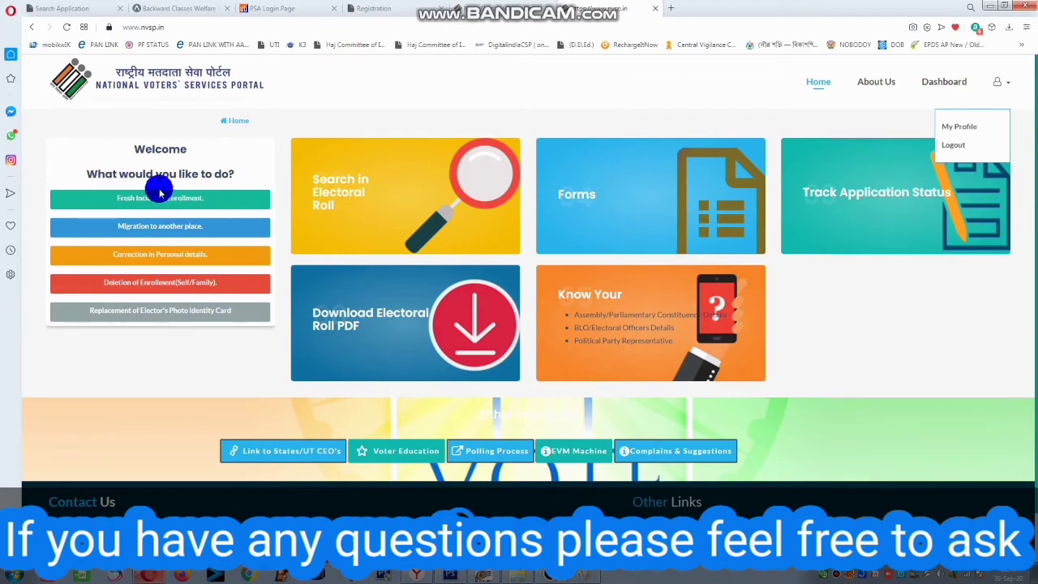
Start a 'Correction in Personal details' application for Self to reach Form 8.
click(138, 251)
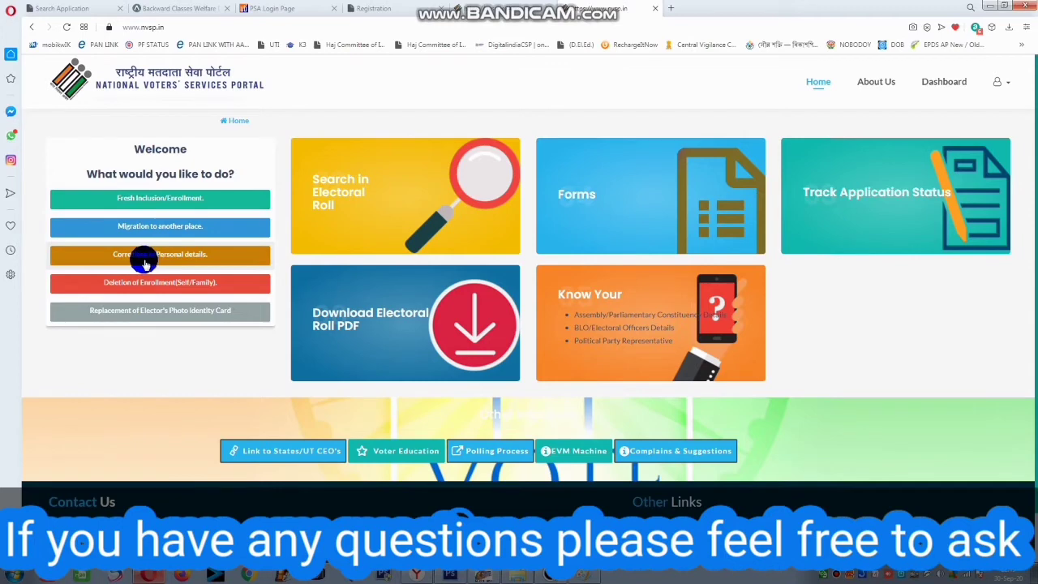
click(154, 258)
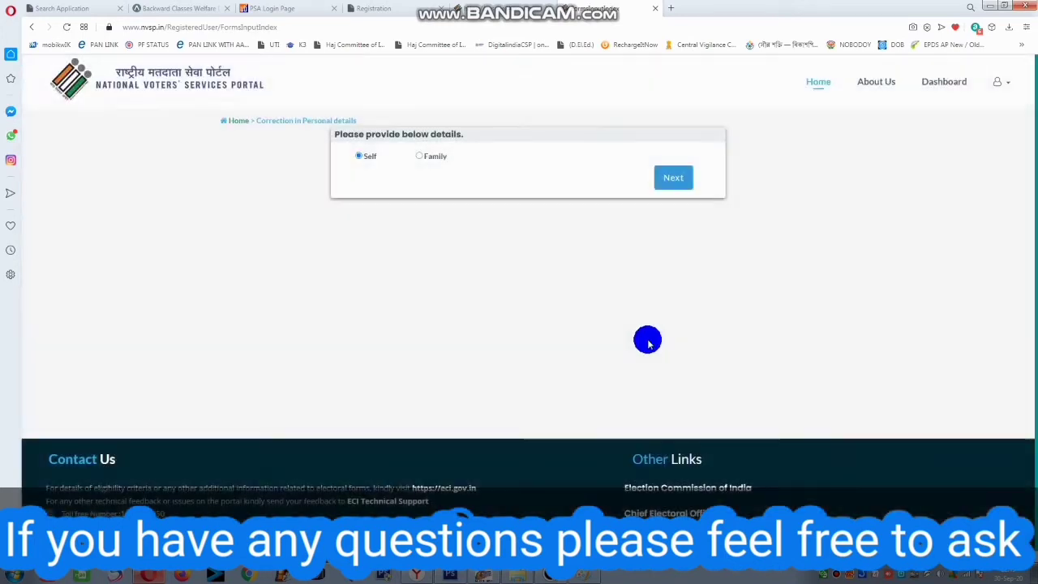
click(674, 180)
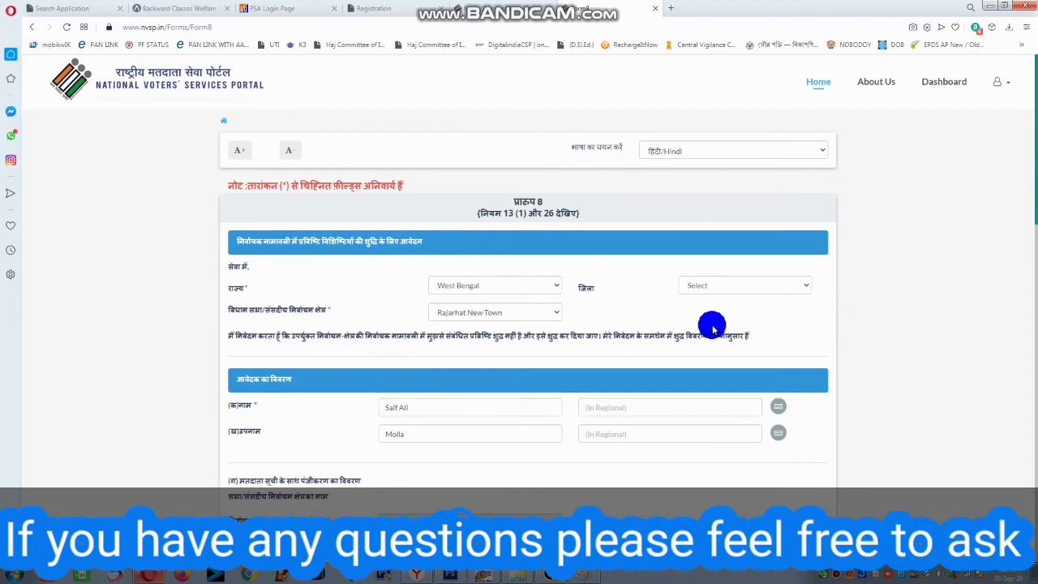
Set the Form 8 district to NORTH 24 PARGANAS.
scroll(706, 316, down, 1)
click(706, 230)
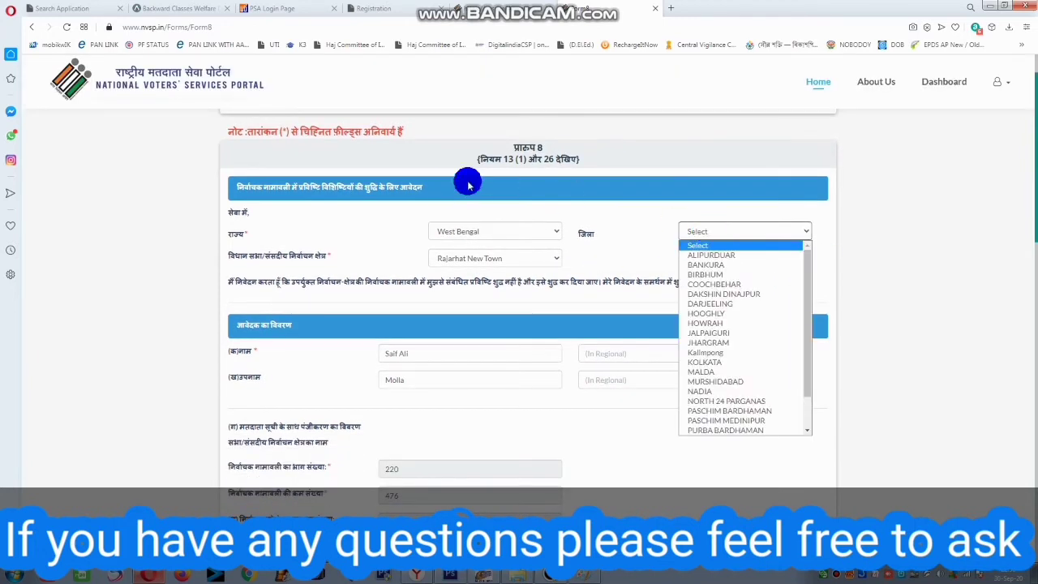
click(793, 241)
scroll(794, 242, up, 1)
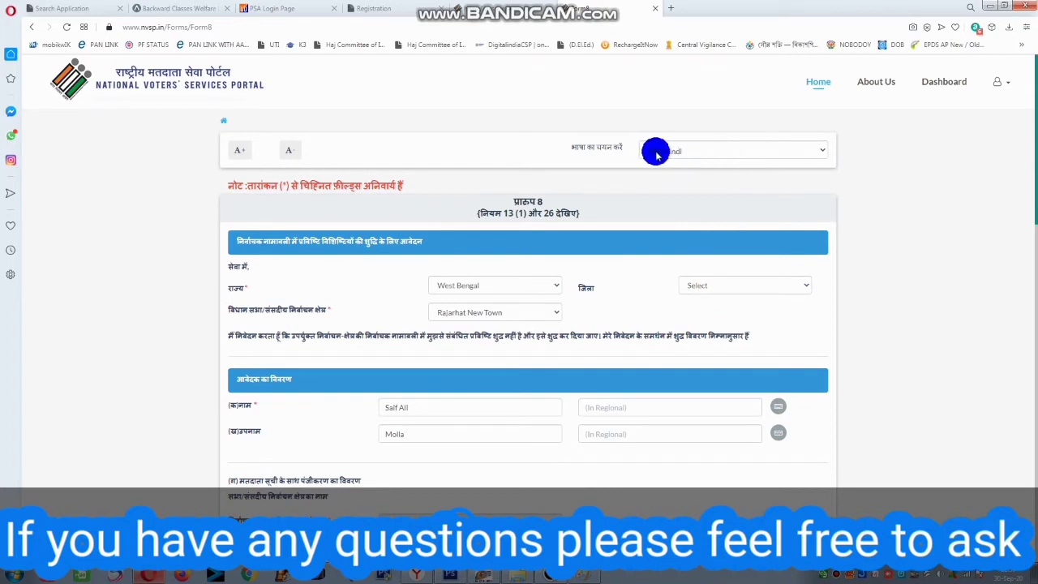
scroll(410, 393, down, 1)
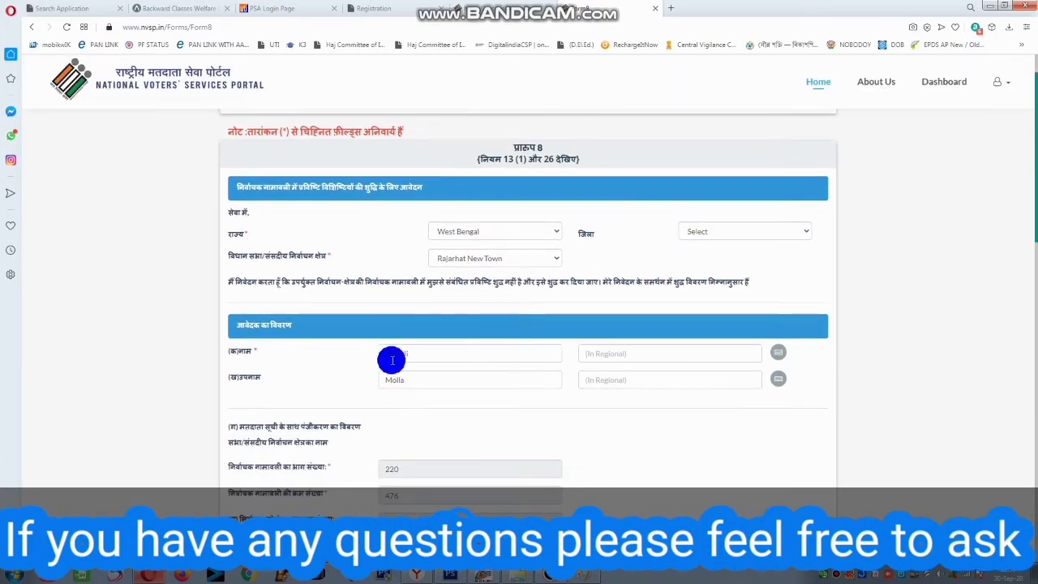
scroll(400, 454, down, 1)
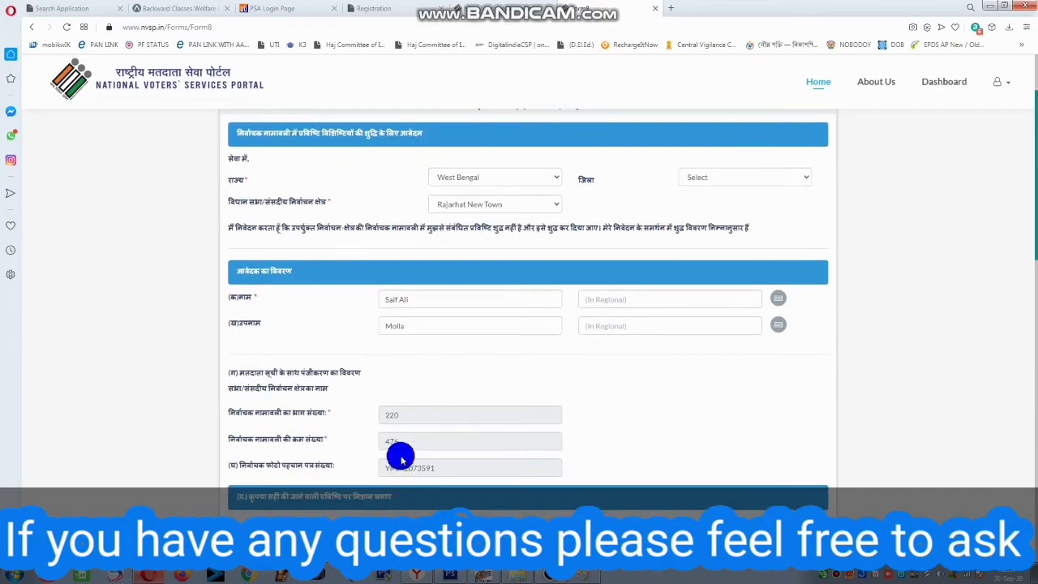
click(702, 175)
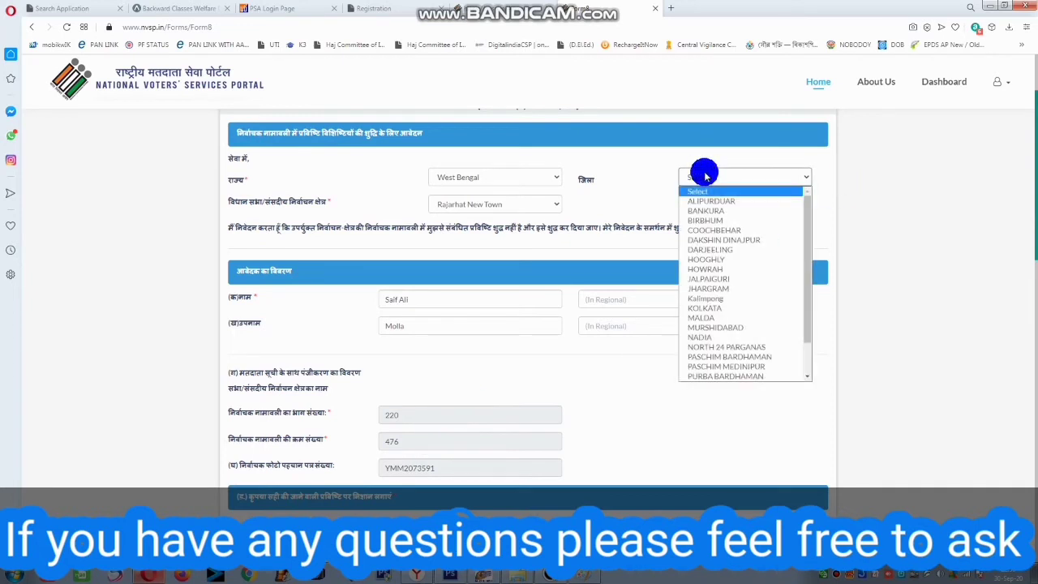
text(no)
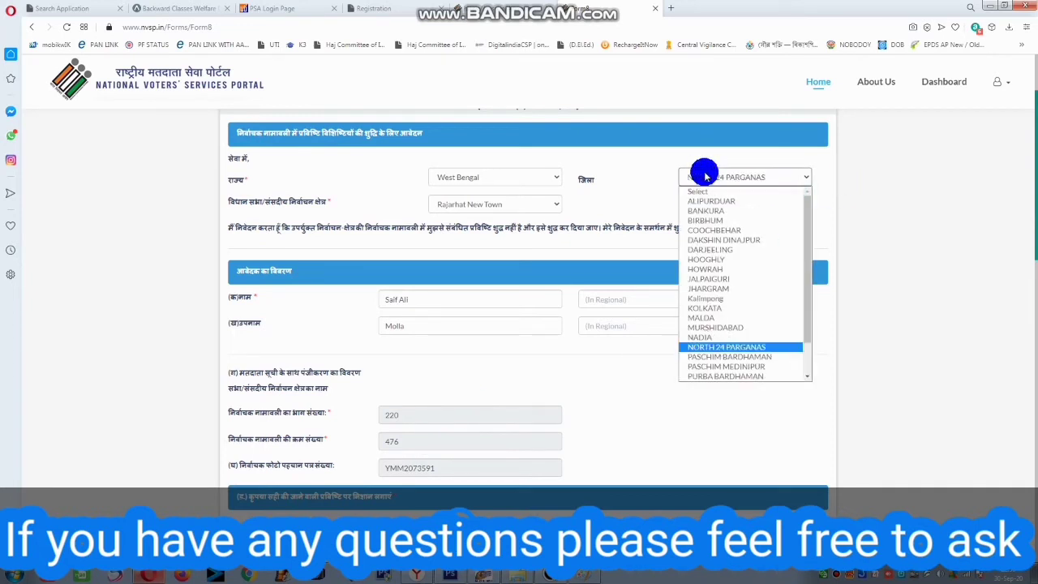
key(Return)
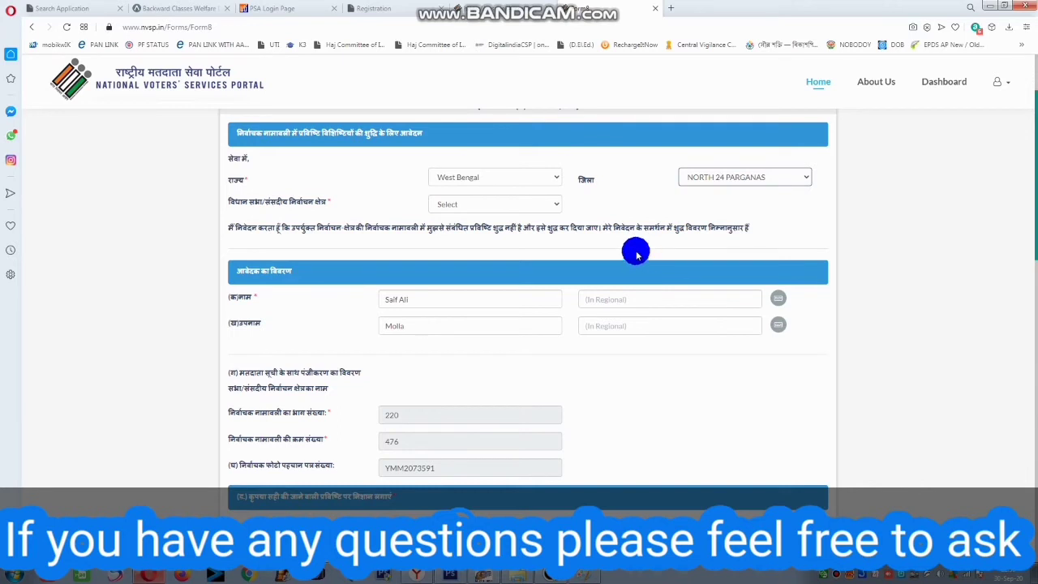
Choose Rajarhat New Town as the assembly constituency.
click(481, 206)
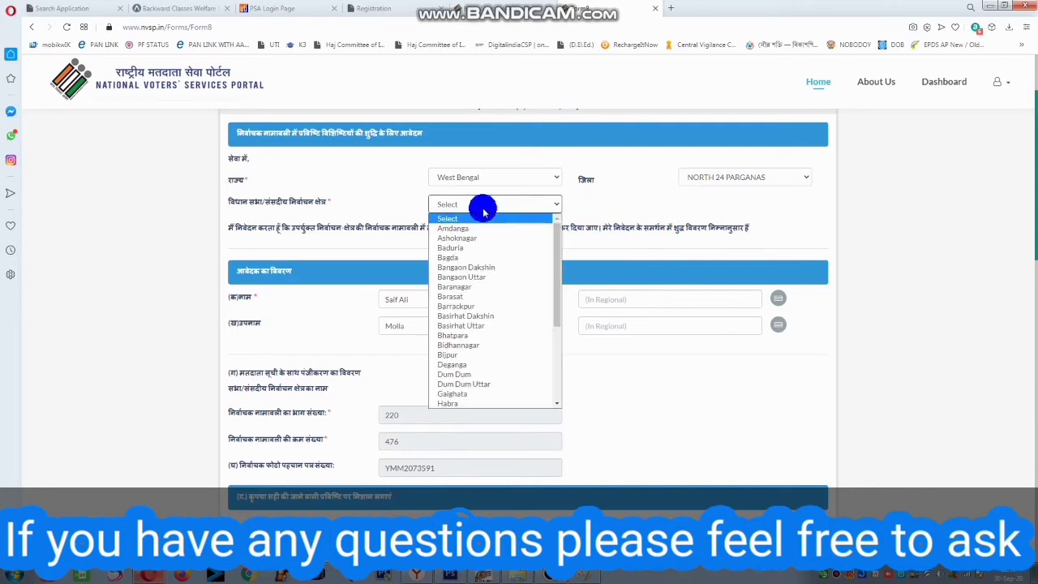
text(r)
key(Down)
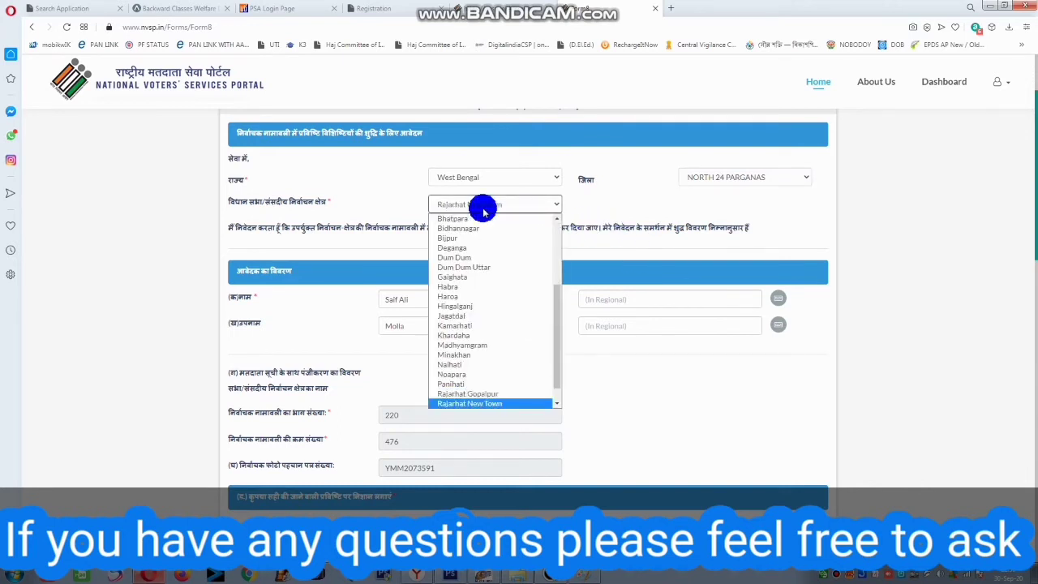
key(Return)
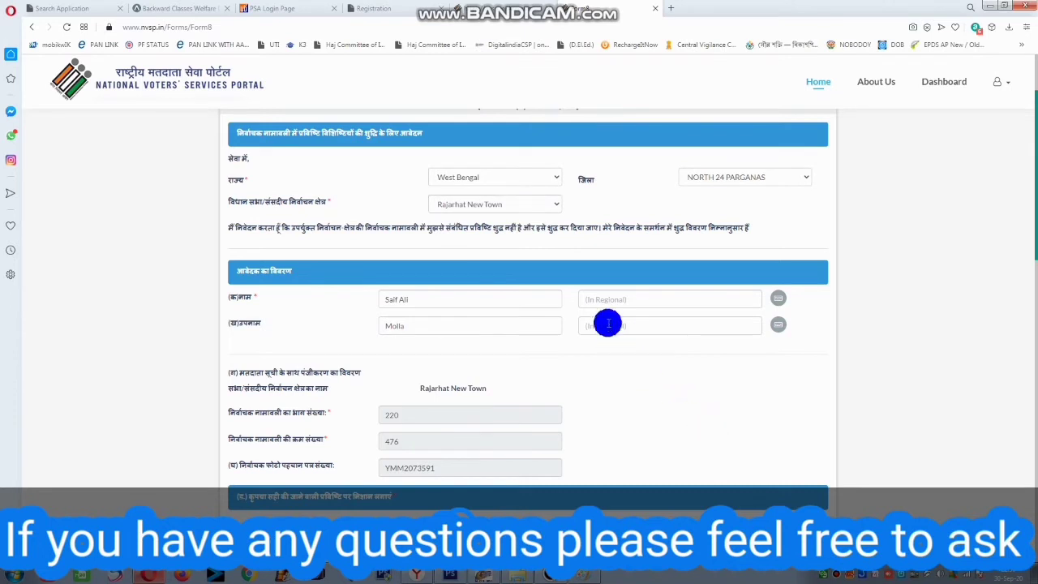
Auto-fill the regional name and surname in Bengali from the English name fields.
click(593, 296)
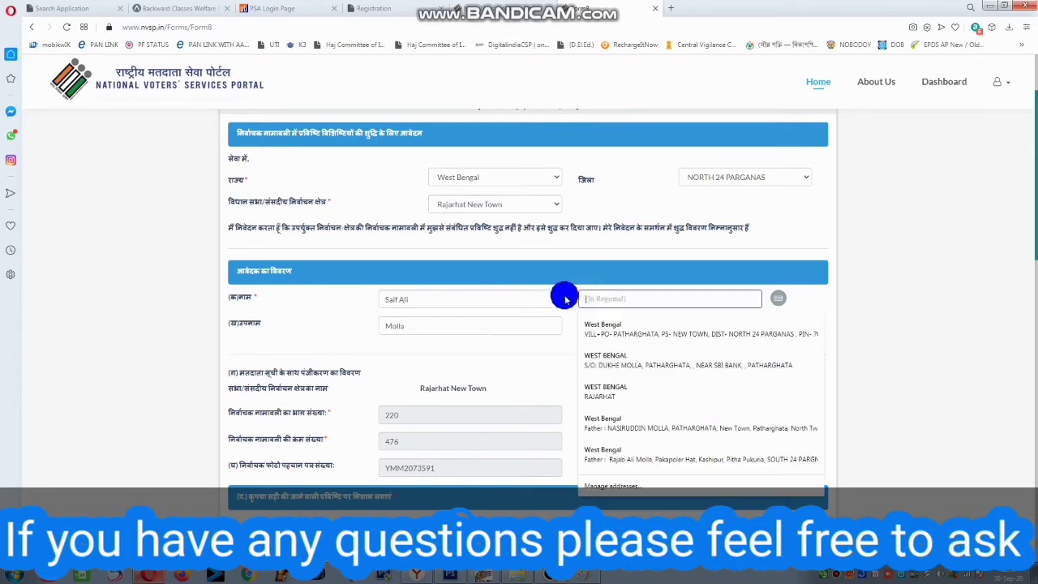
click(509, 302)
key(Tab)
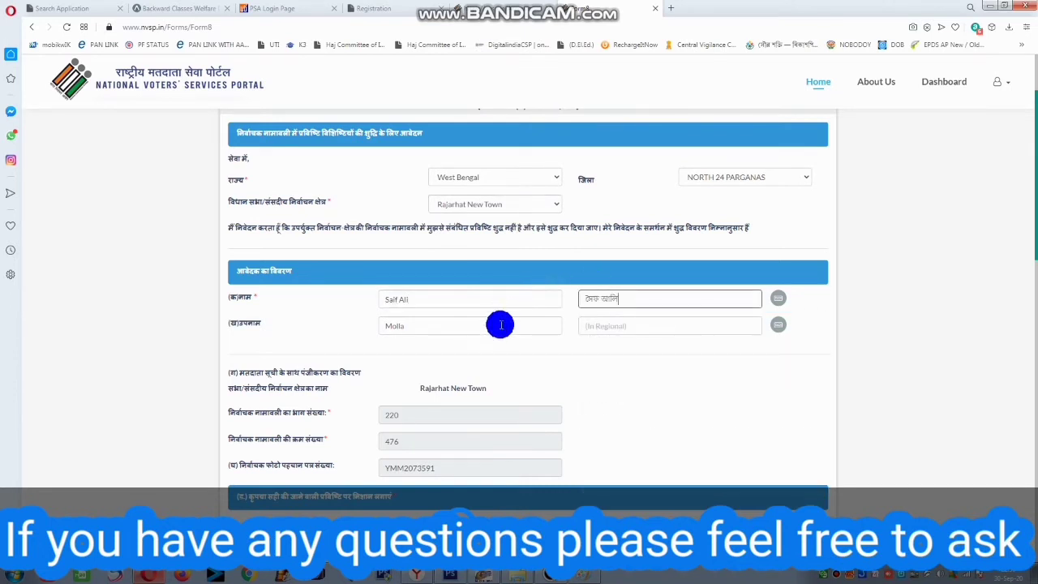
click(489, 331)
key(Tab)
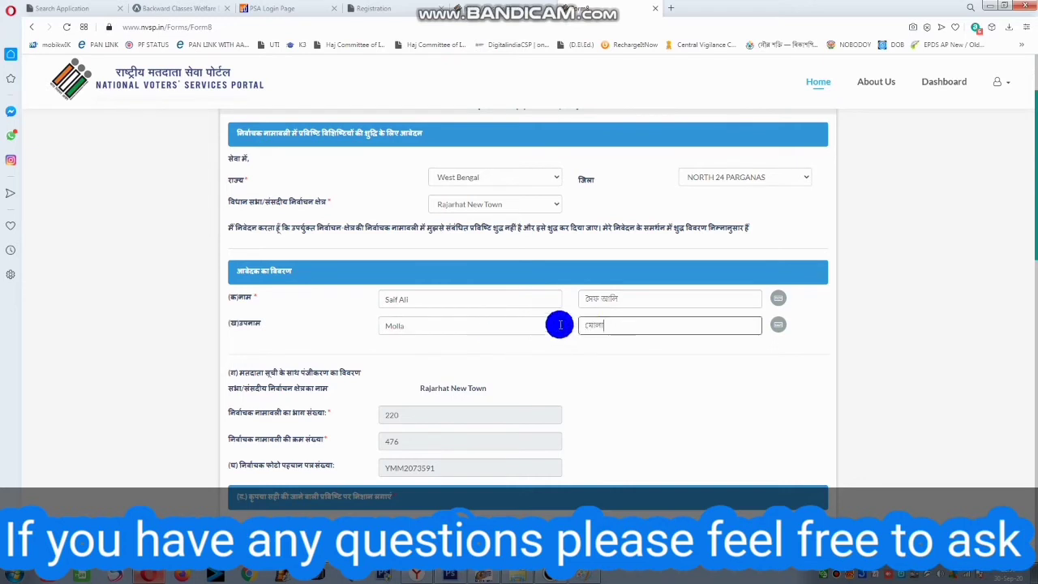
scroll(608, 390, down, 1)
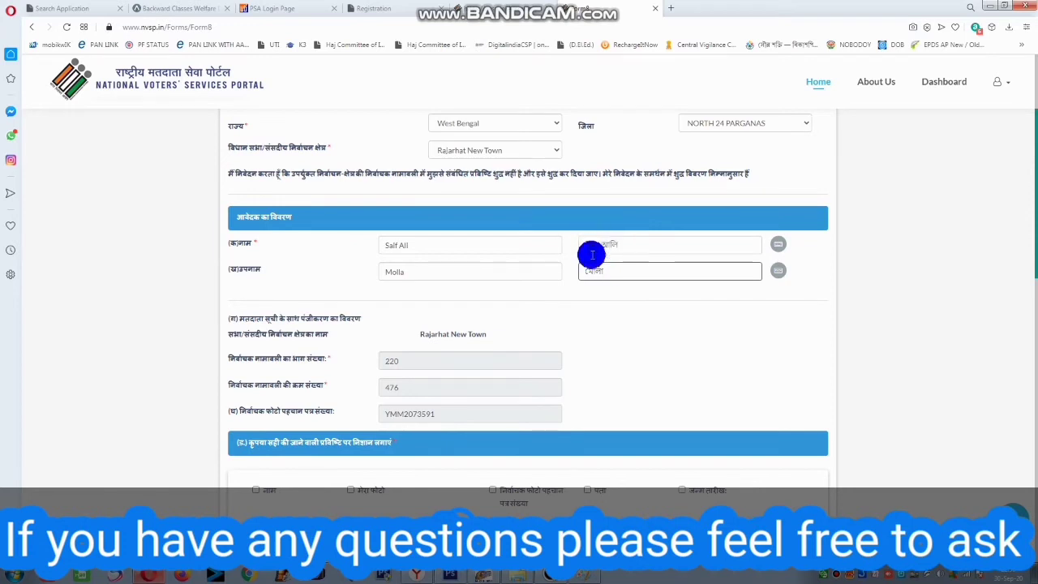
scroll(430, 381, down, 2)
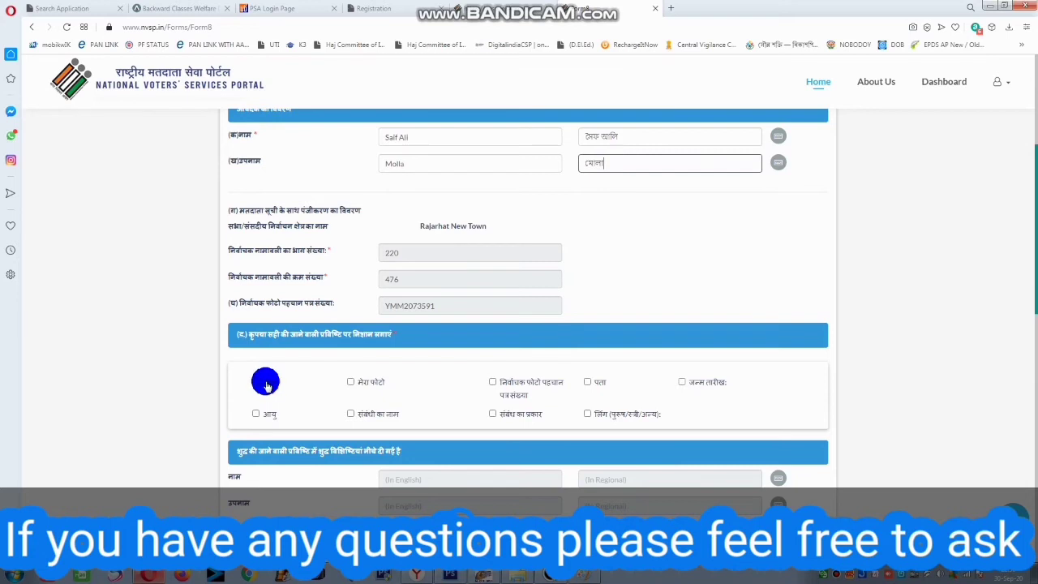
Finish the regional surname edit and tick the मेरा फोटो (my photo) entry for correction.
click(248, 333)
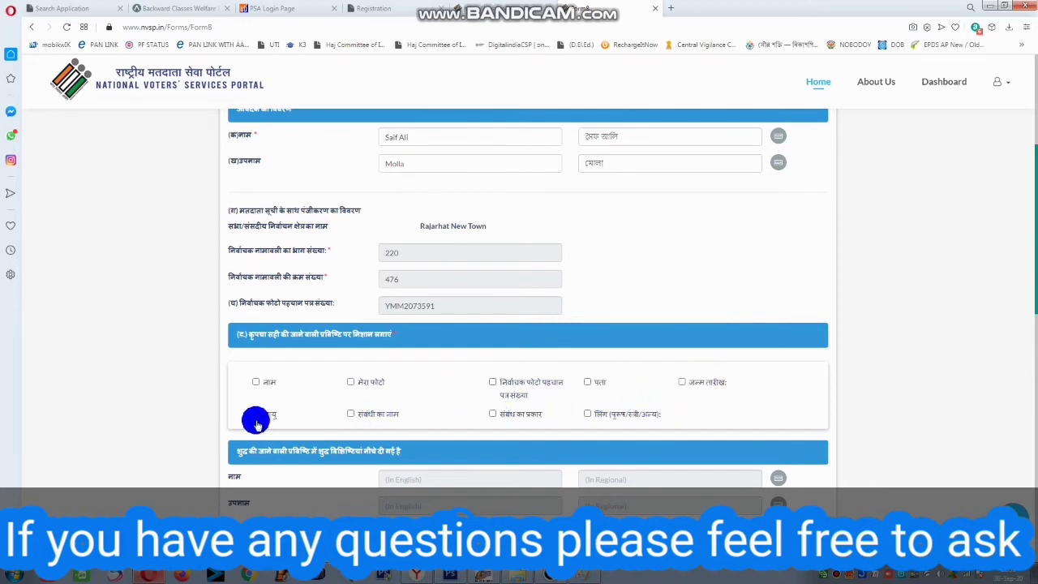
click(352, 382)
scroll(364, 373, down, 2)
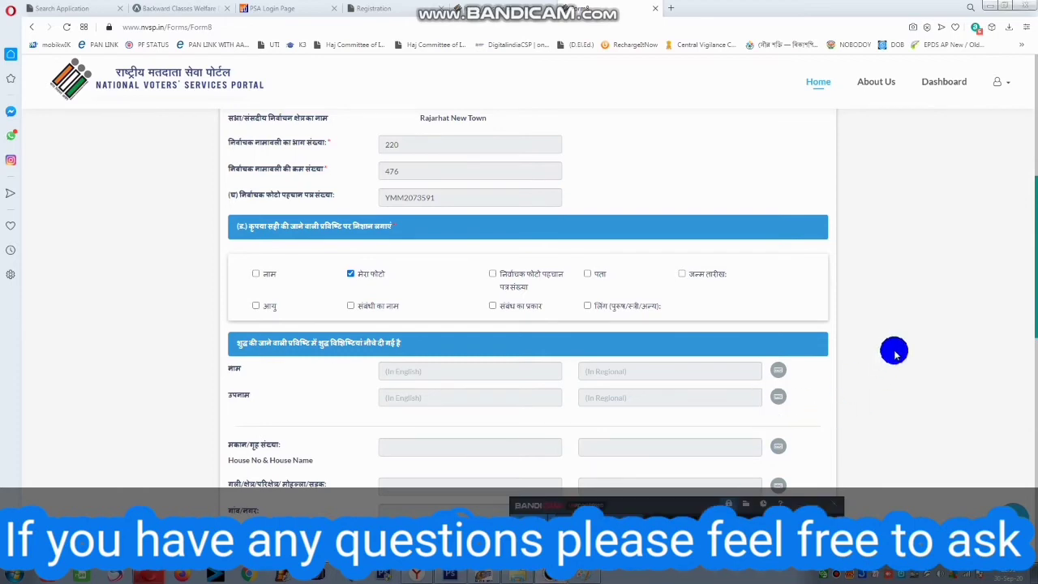
scroll(908, 343, up, 5)
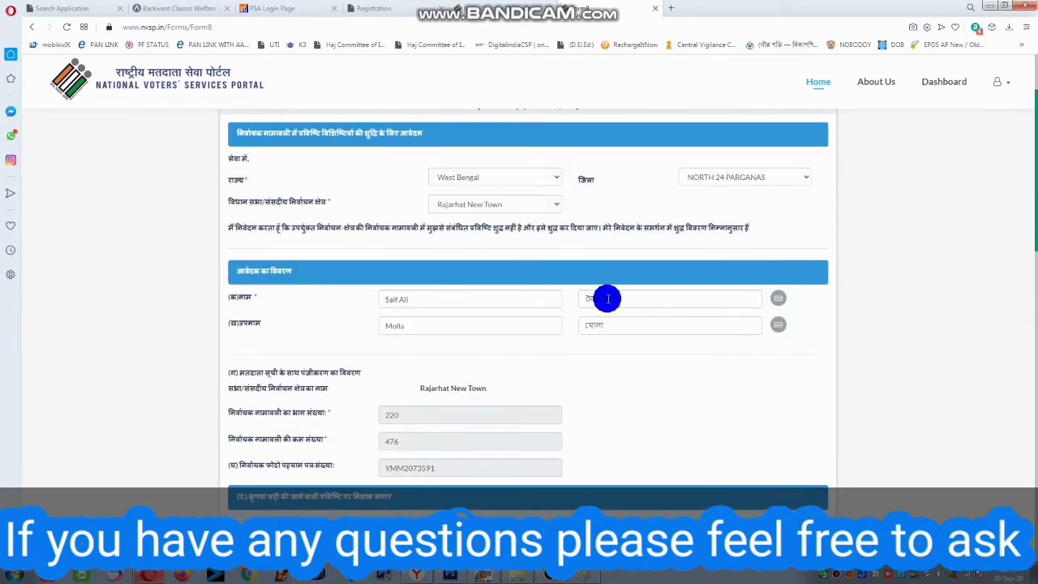
Use the Inscript on-screen Bengali keyboard, with shifted characters, on the regional name field.
click(599, 298)
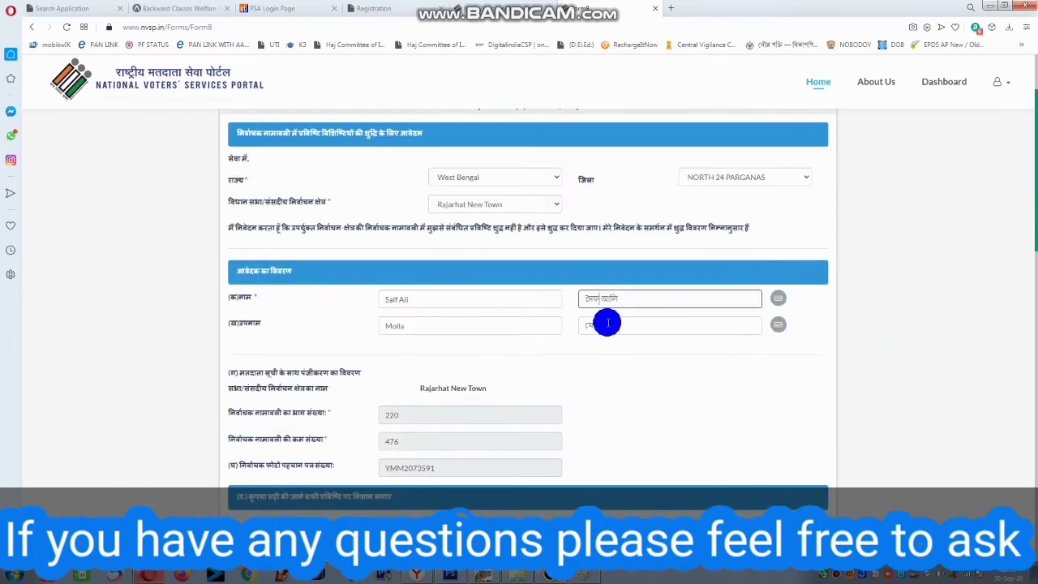
click(778, 300)
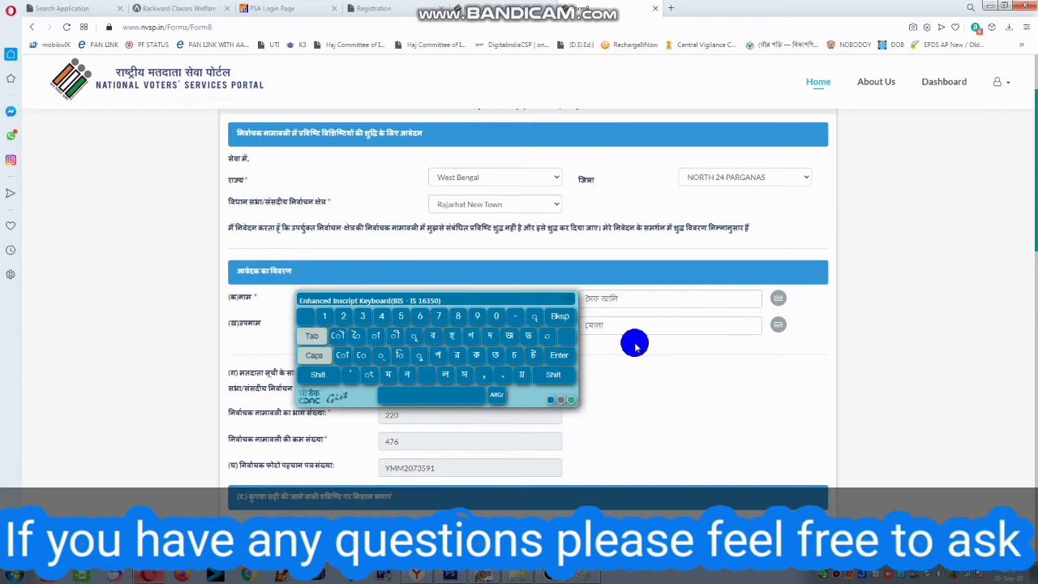
click(321, 376)
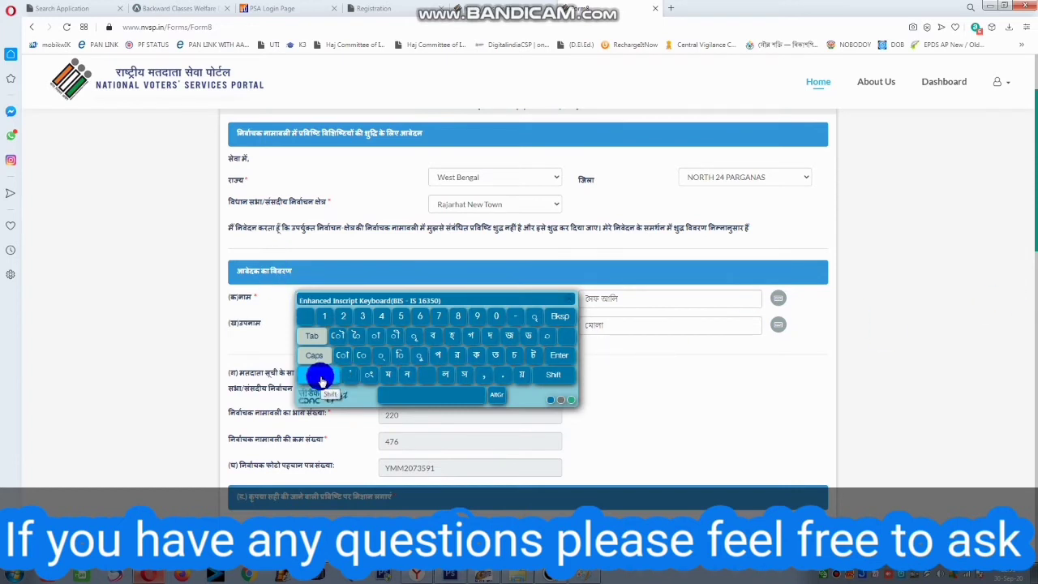
click(321, 377)
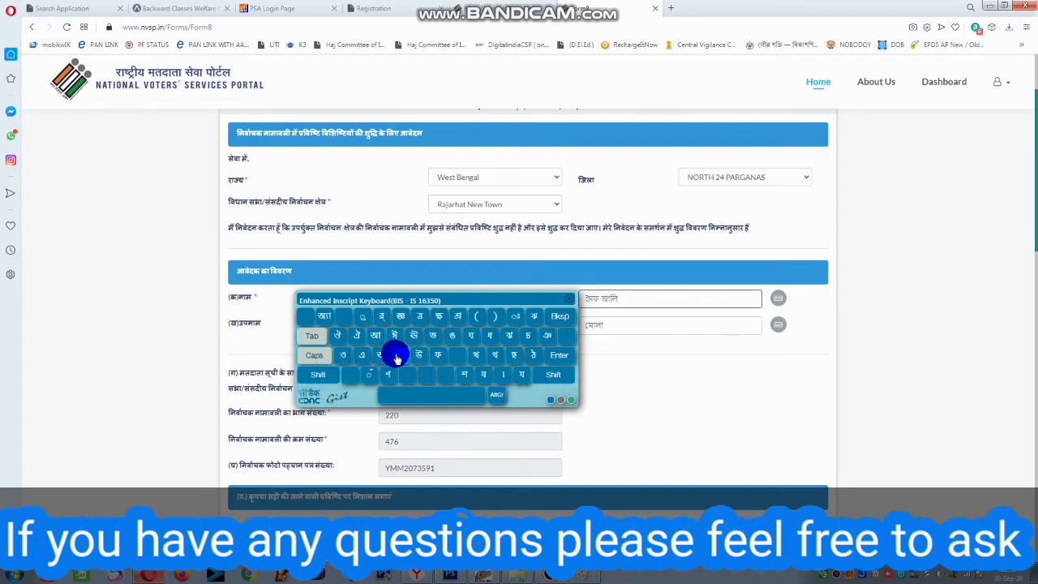
click(568, 299)
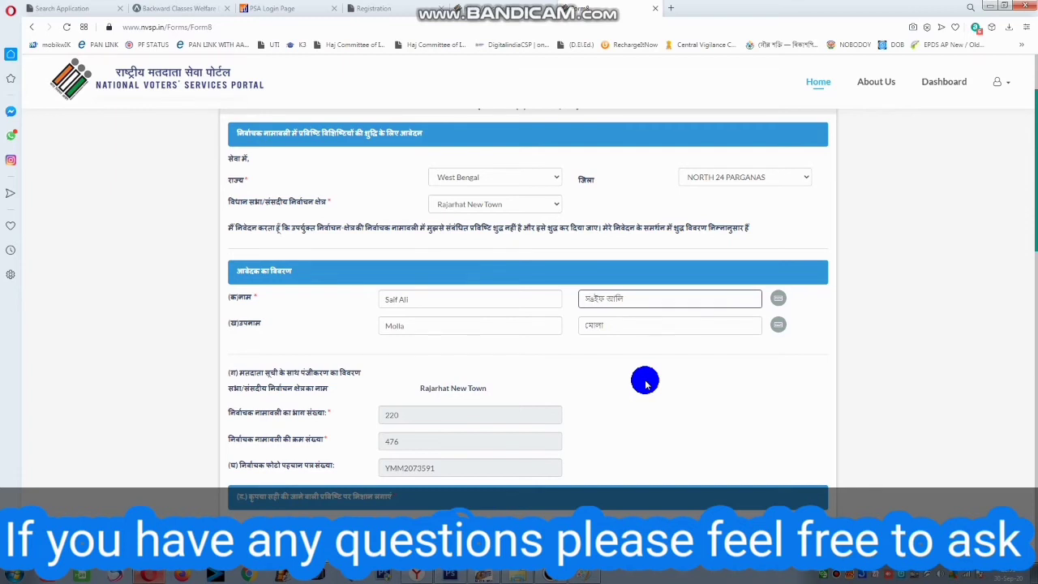
click(777, 297)
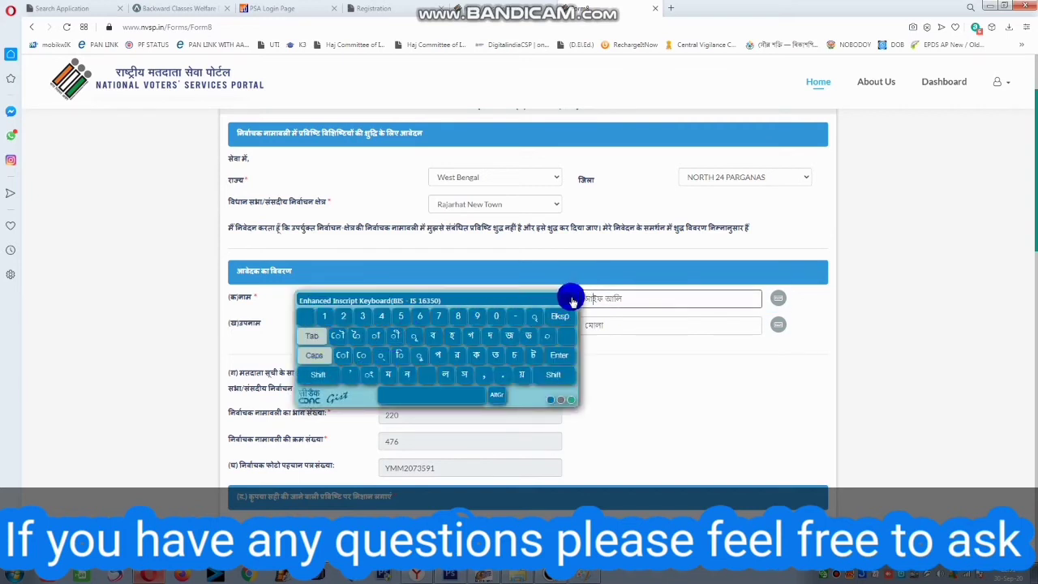
click(613, 330)
click(568, 302)
Retype the regional surname in Bengali script using the IME's second spelling suggestion.
double_click(593, 325)
key(BackSpace)
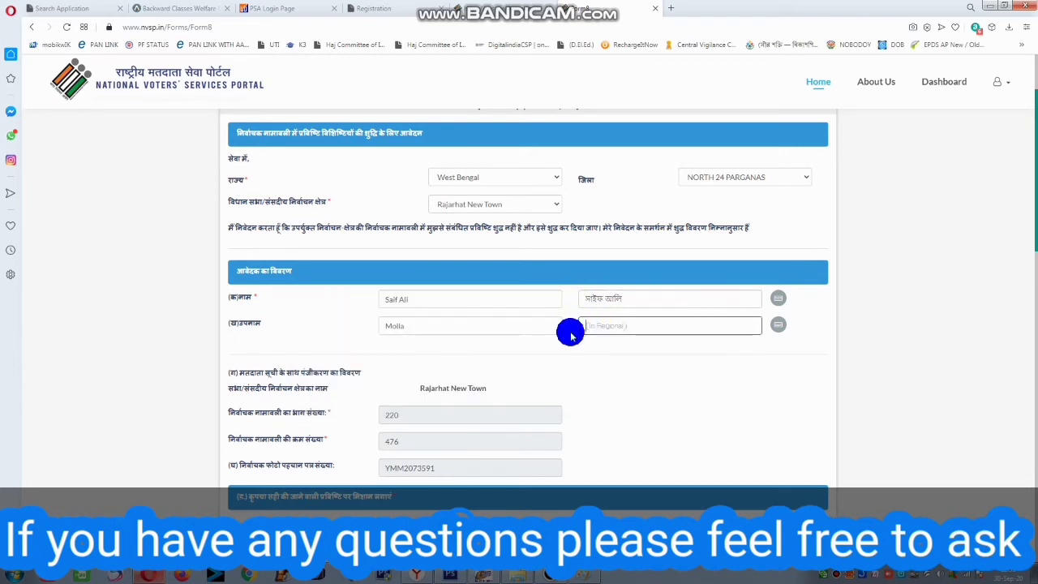
text(mol)
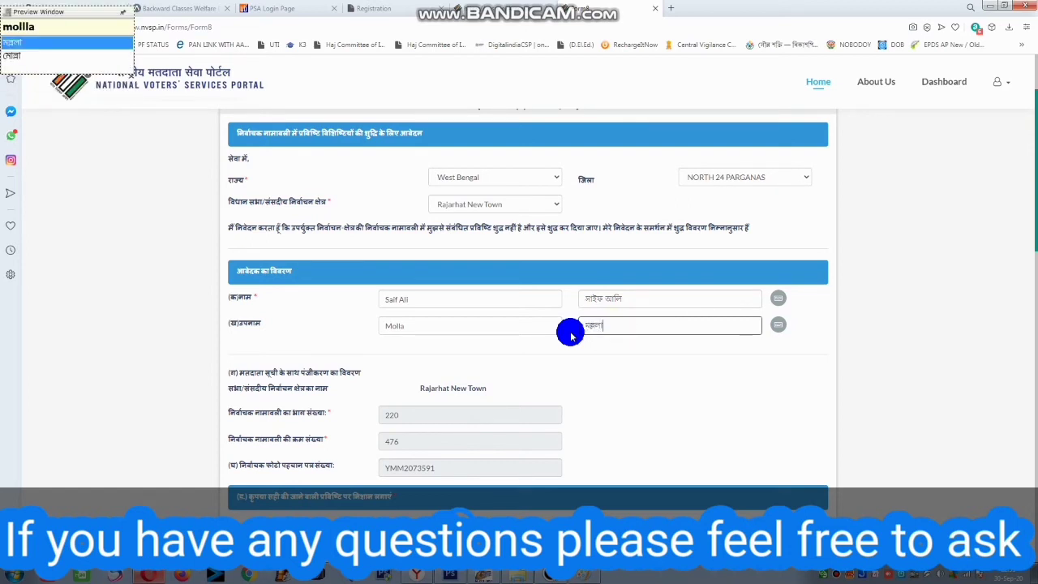
text(la)
key(Return)
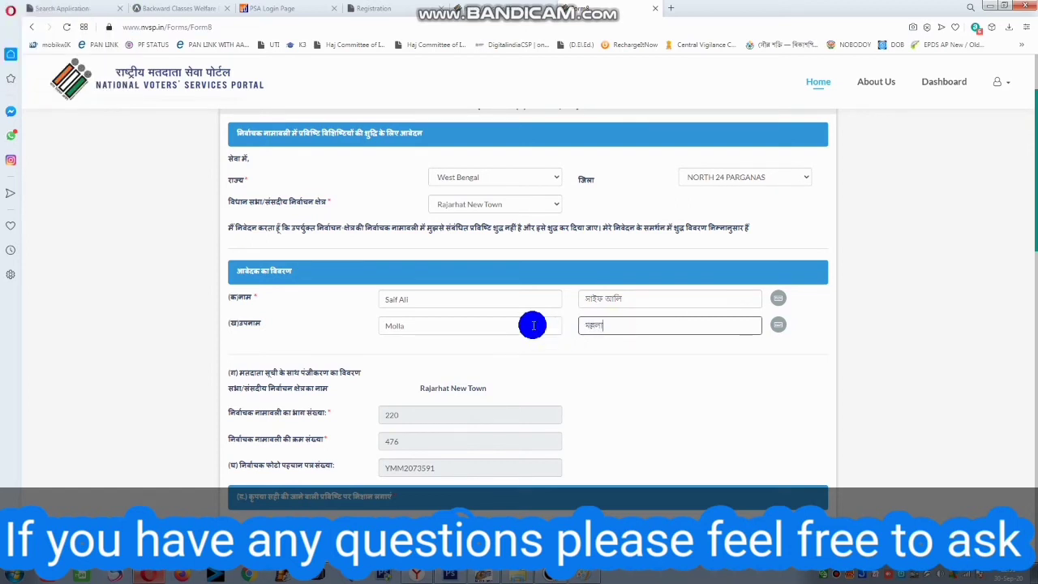
text(molla)
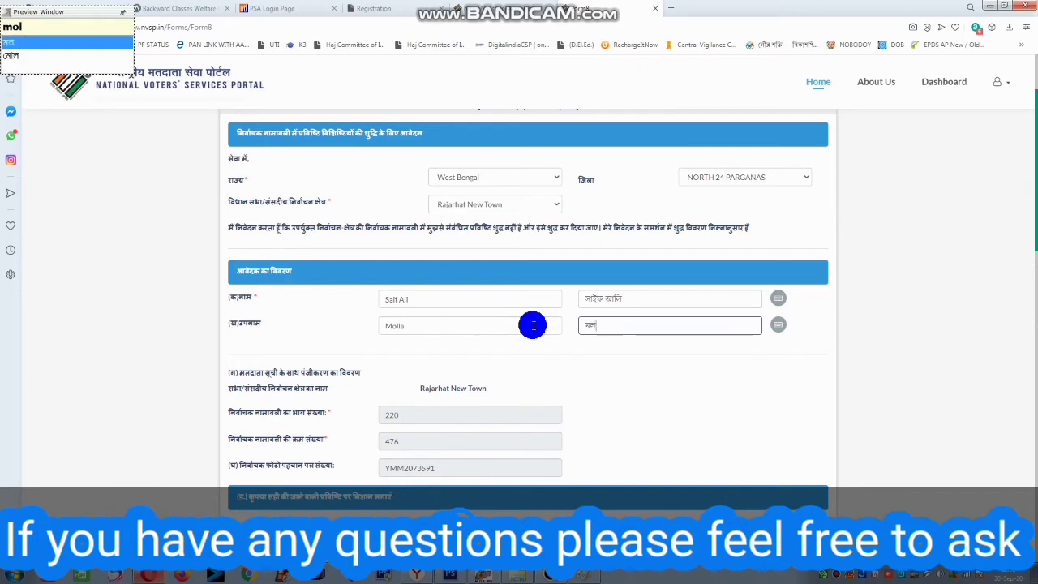
key(Down)
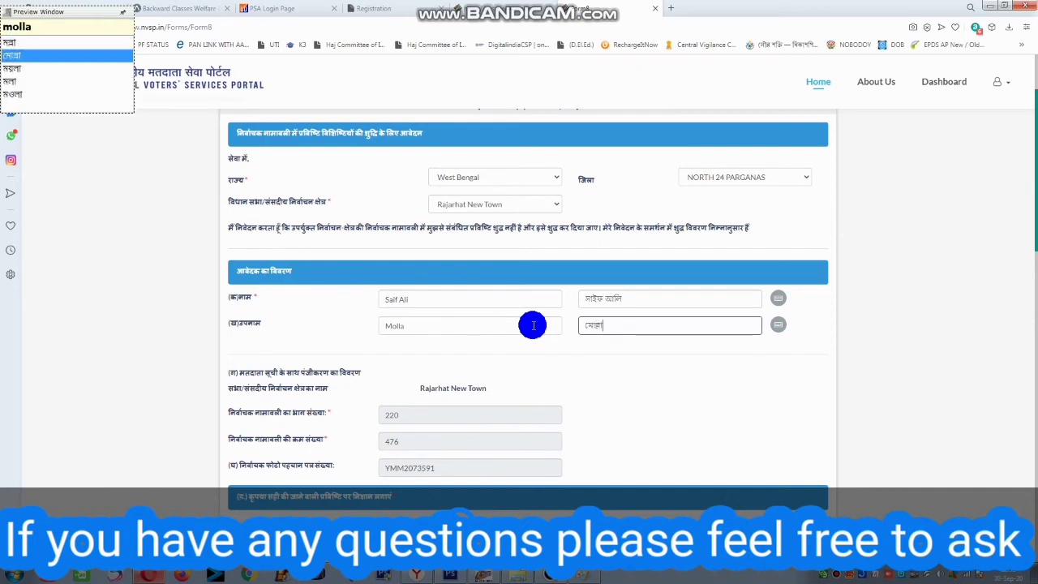
key(Return)
click(592, 364)
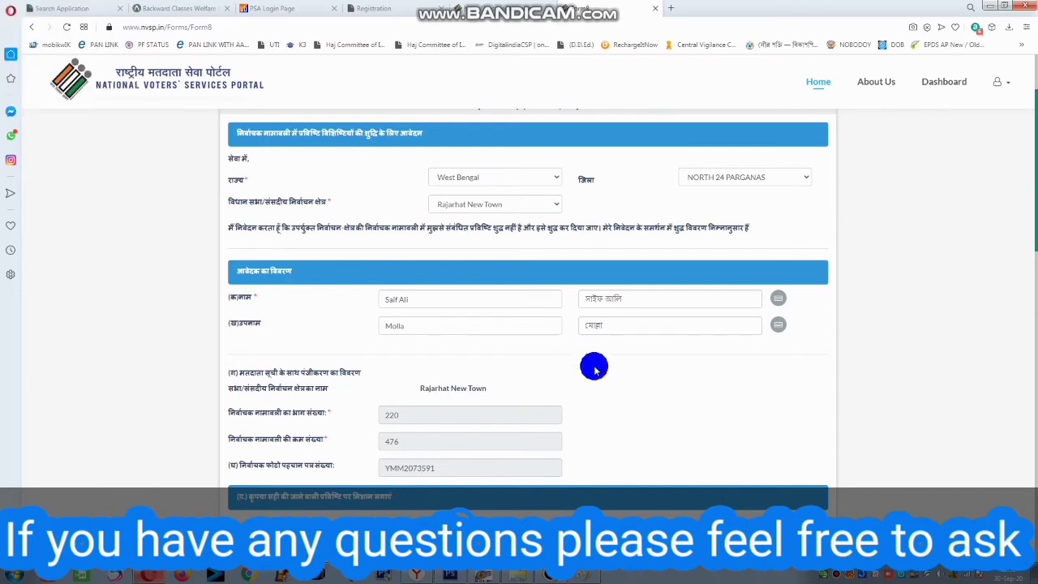
scroll(547, 399, down, 2)
scroll(351, 444, down, 2)
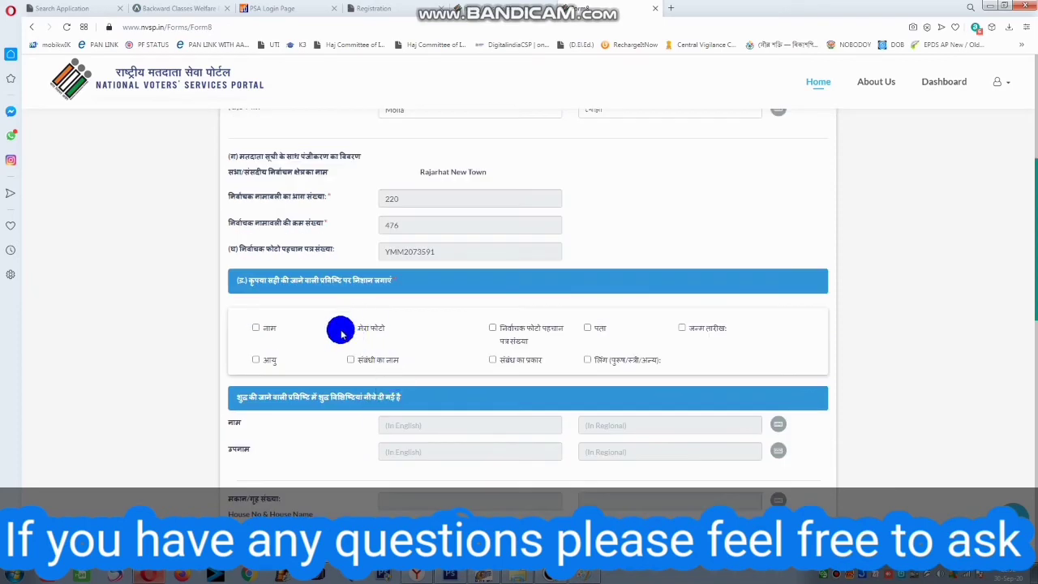
Re-tick the photo entry and enter the applicant's mobile number in the contact section.
click(349, 327)
scroll(360, 348, down, 3)
scroll(503, 362, down, 6)
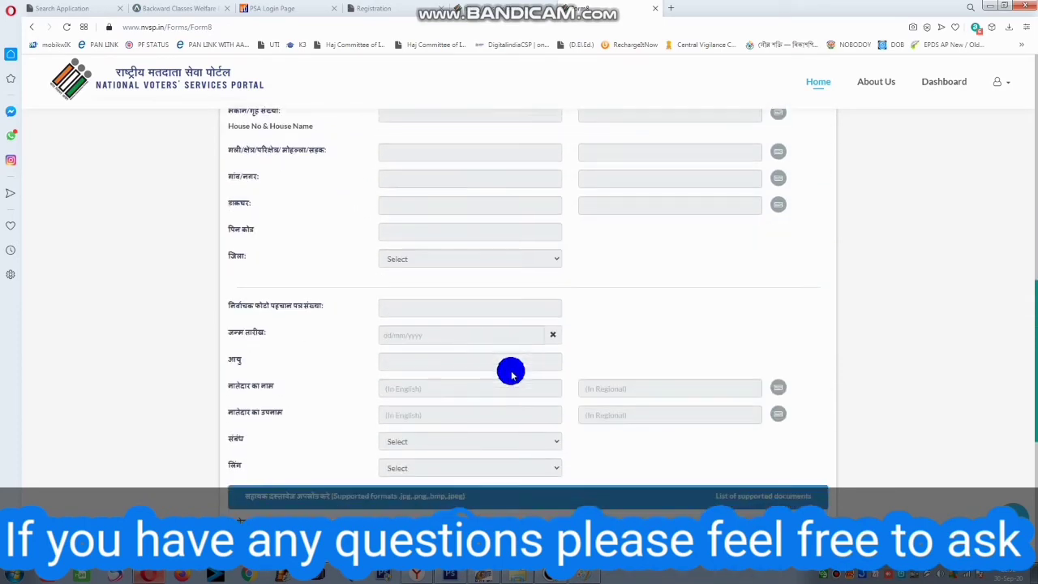
scroll(323, 455, down, 2)
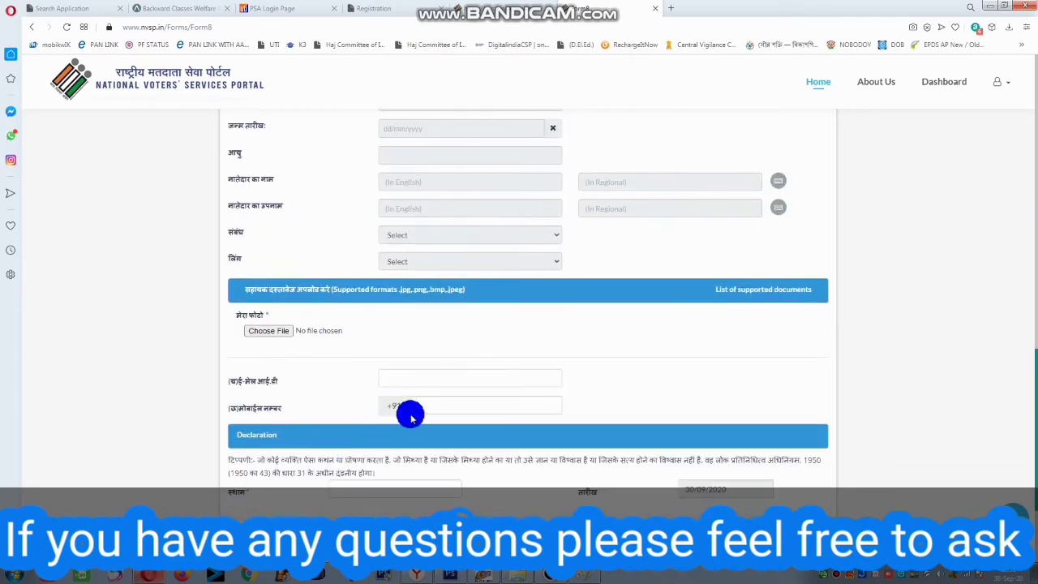
click(466, 408)
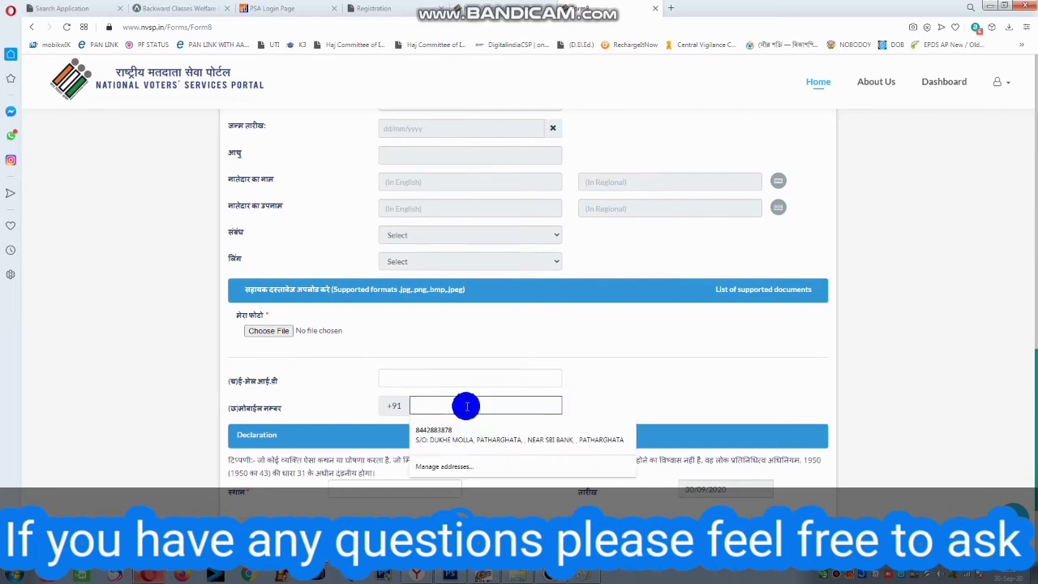
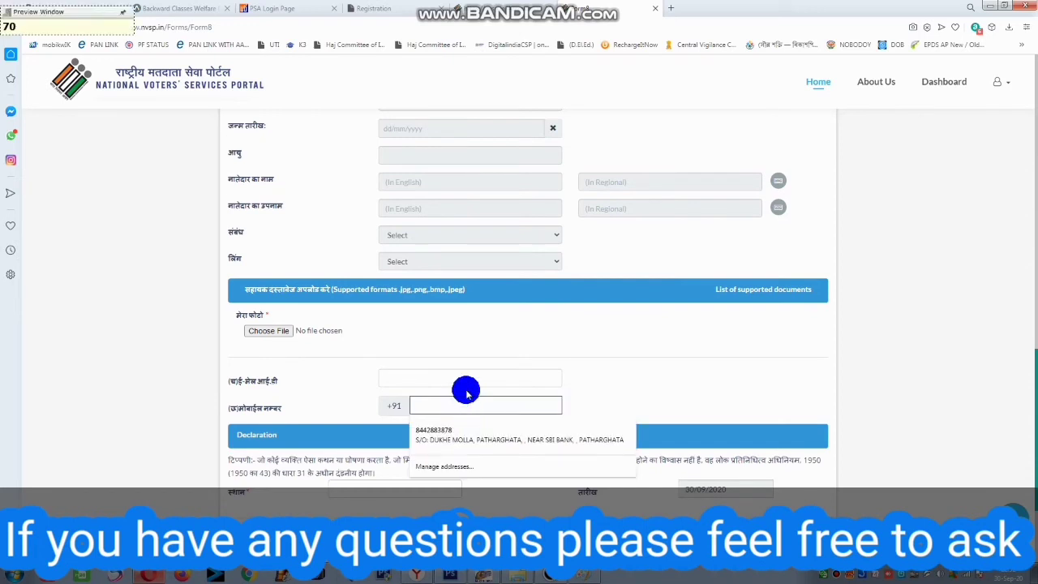
click(96, 86)
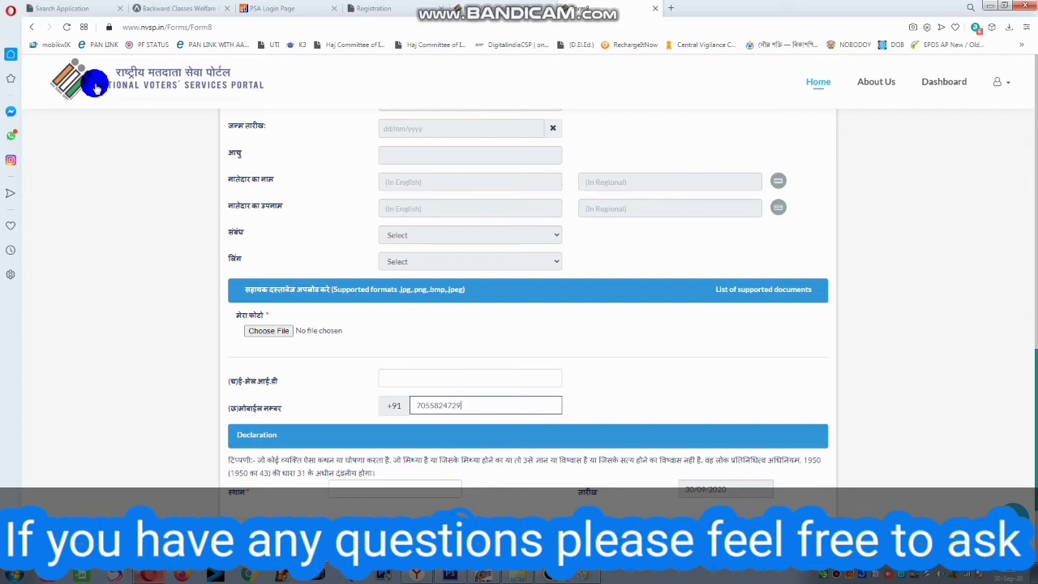
Fill in the applicant's e-mail address.
click(413, 385)
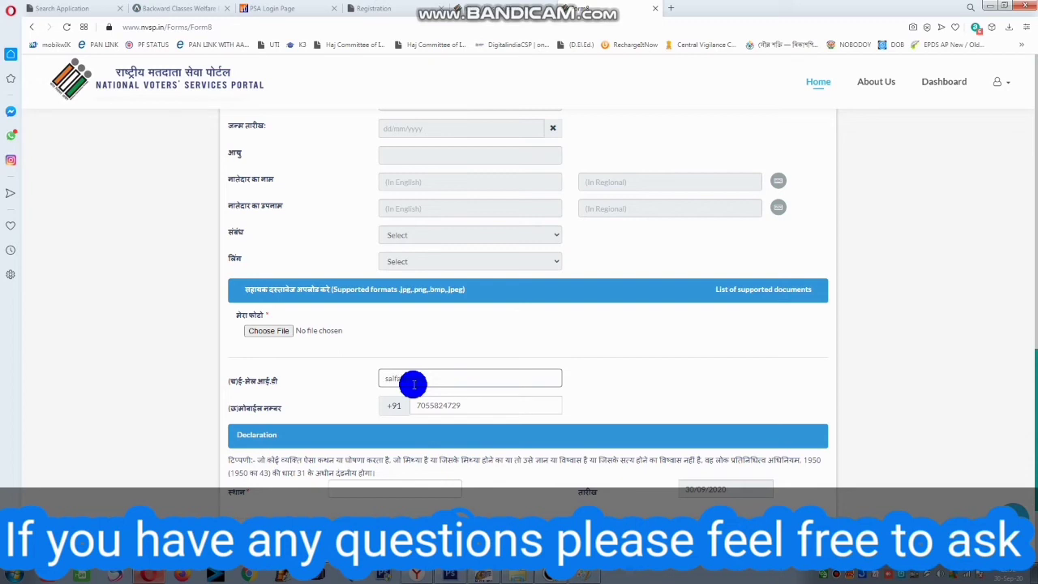
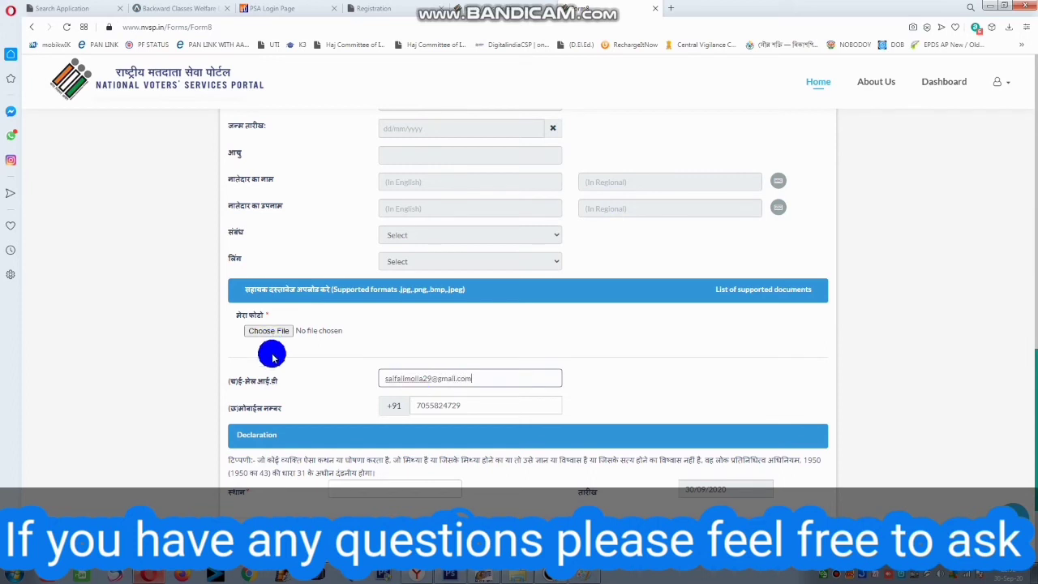
click(274, 353)
Confirm the Photoshop JPEG Options at Maximum quality and return to the browser's file picker.
click(17, 136)
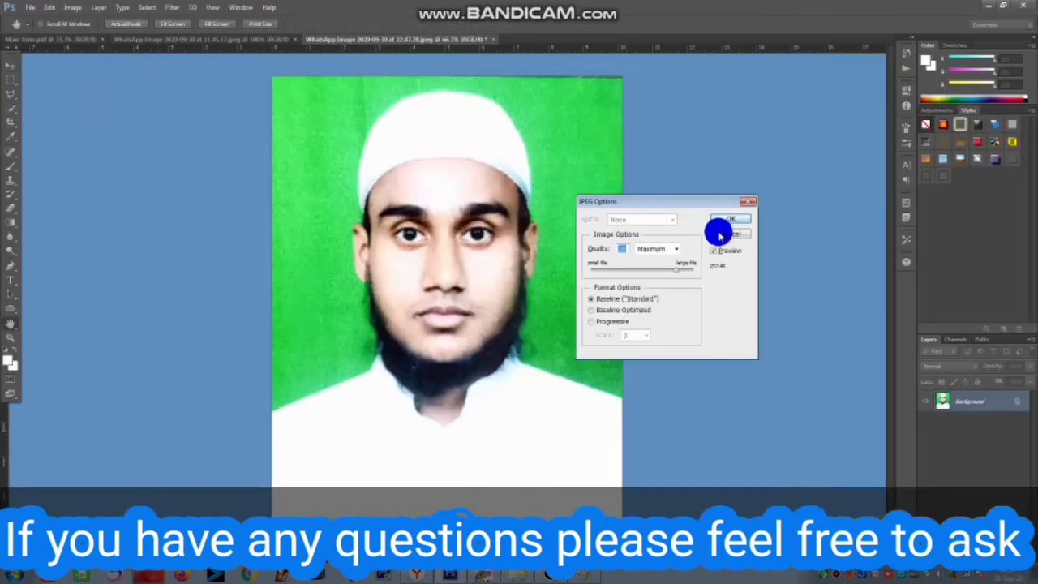
click(725, 218)
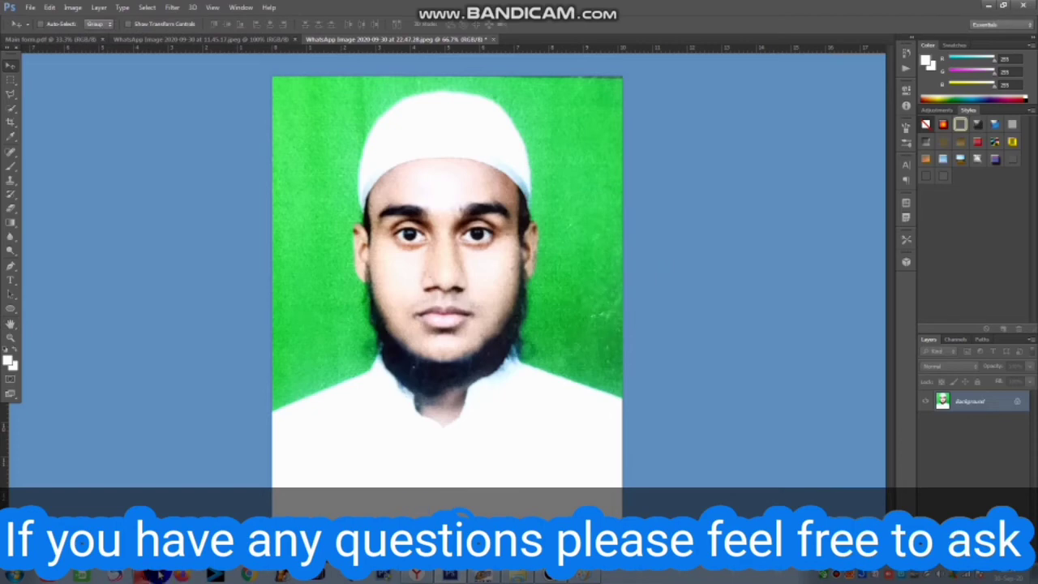
click(152, 576)
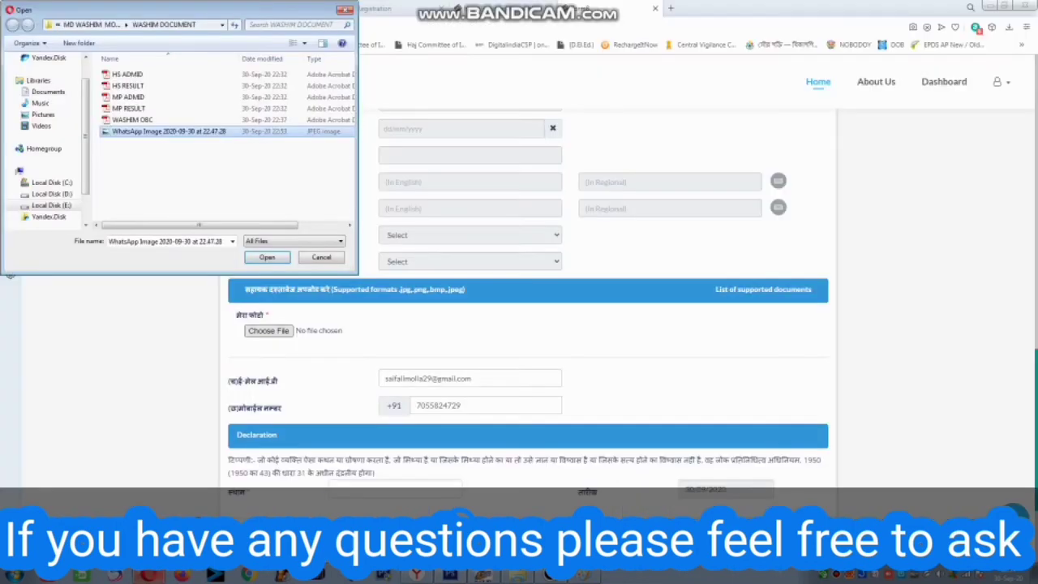
Attach the WhatsApp portrait image as the photo and enter the captcha code.
click(172, 136)
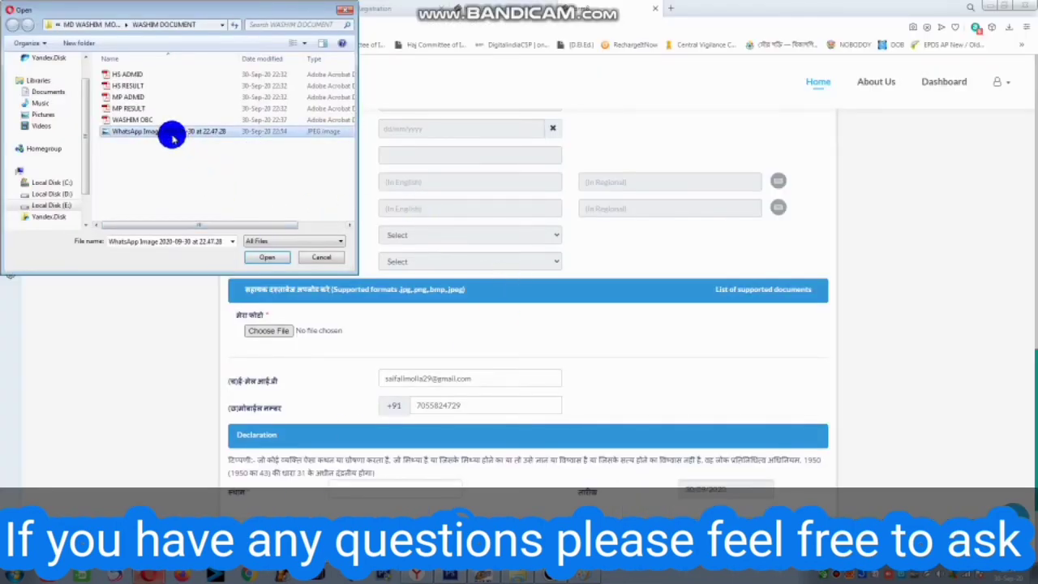
double_click(172, 136)
scroll(487, 345, down, 2)
text(73)
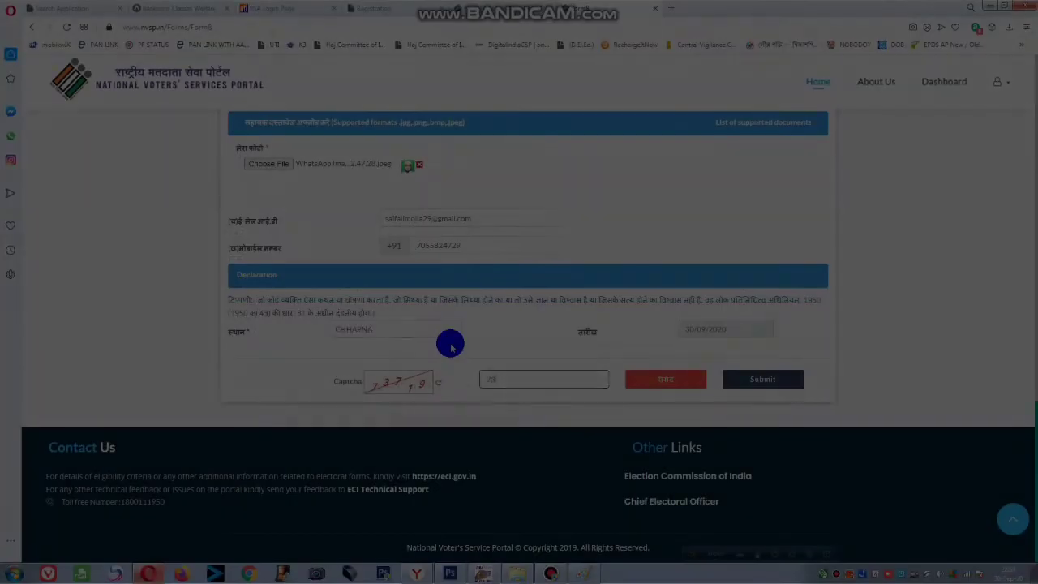
text(719)
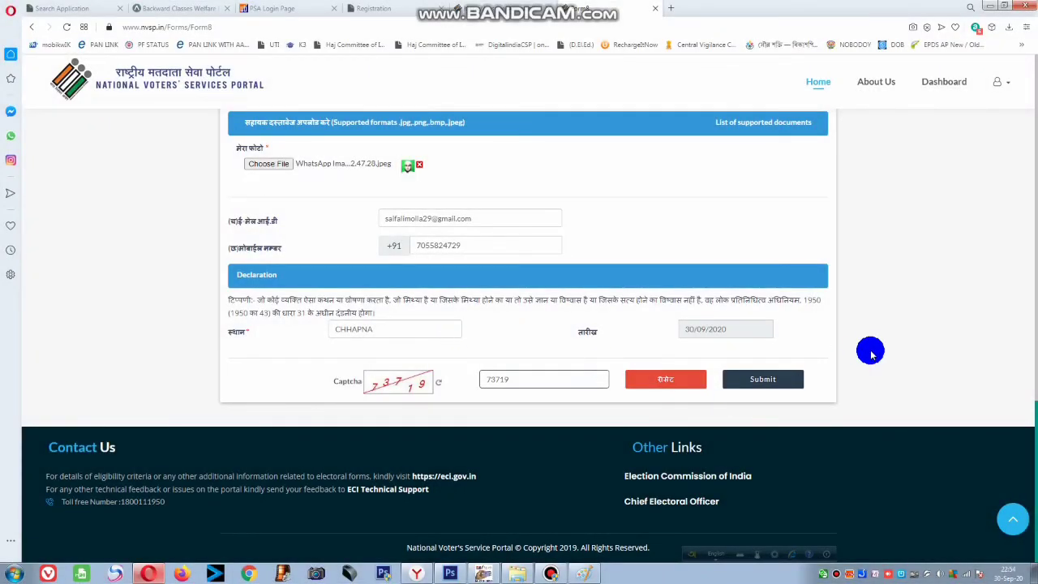
Review the completed Form 8 top to bottom and submit it.
scroll(869, 350, up, 2)
scroll(602, 408, up, 10)
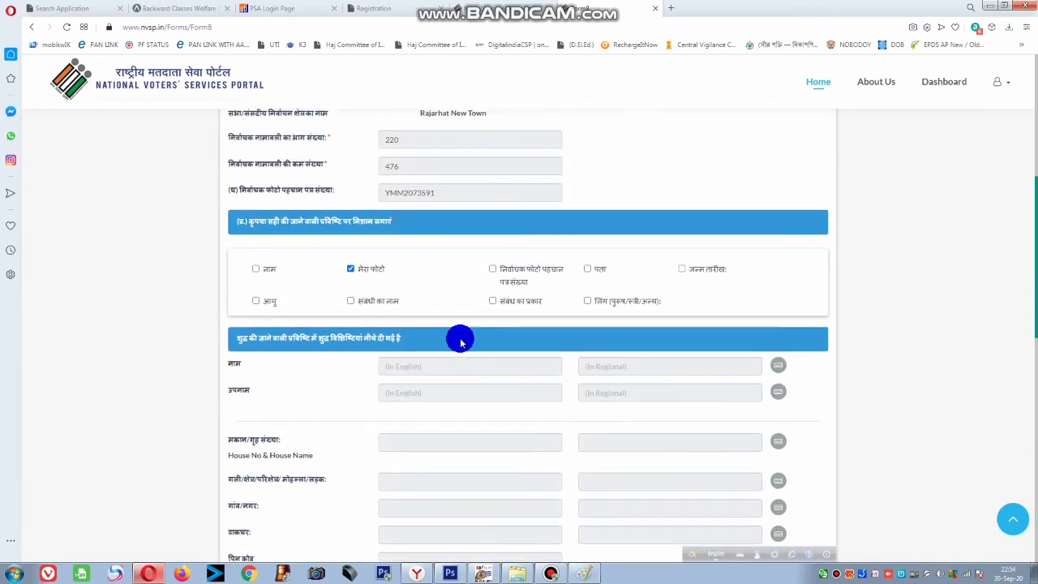
scroll(459, 338, up, 5)
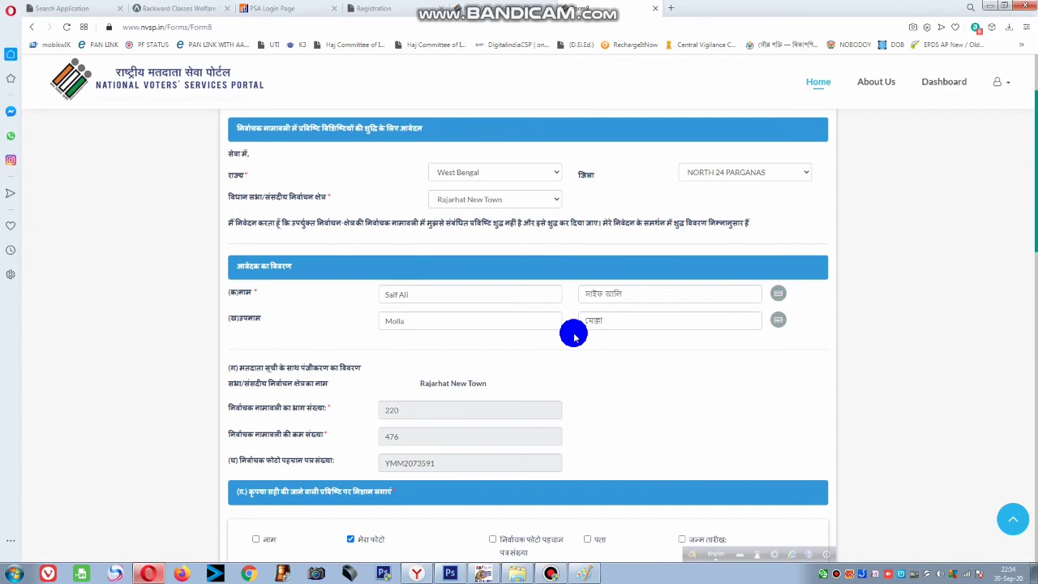
scroll(586, 373, up, 1)
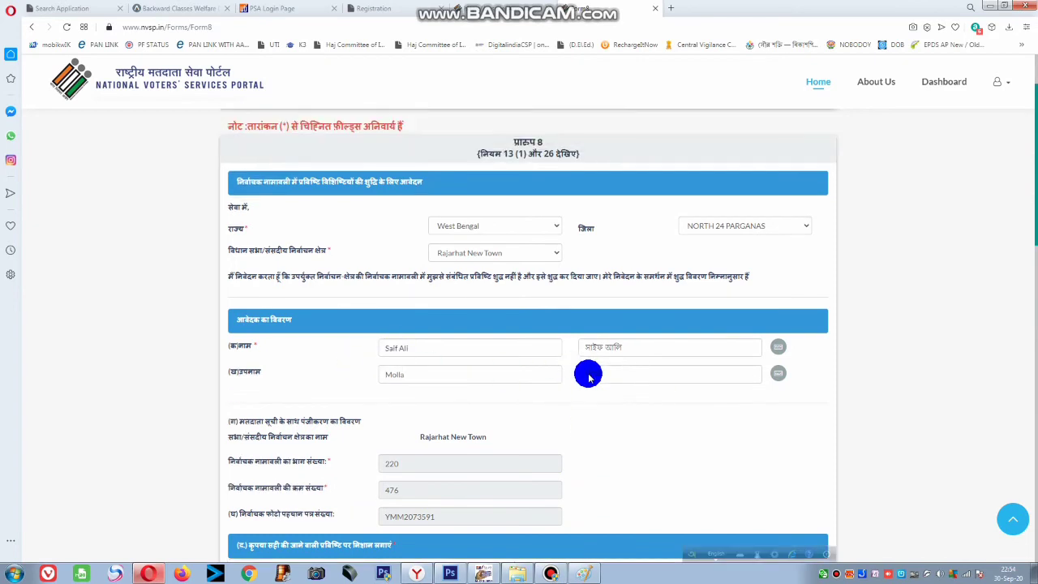
scroll(421, 320, down, 4)
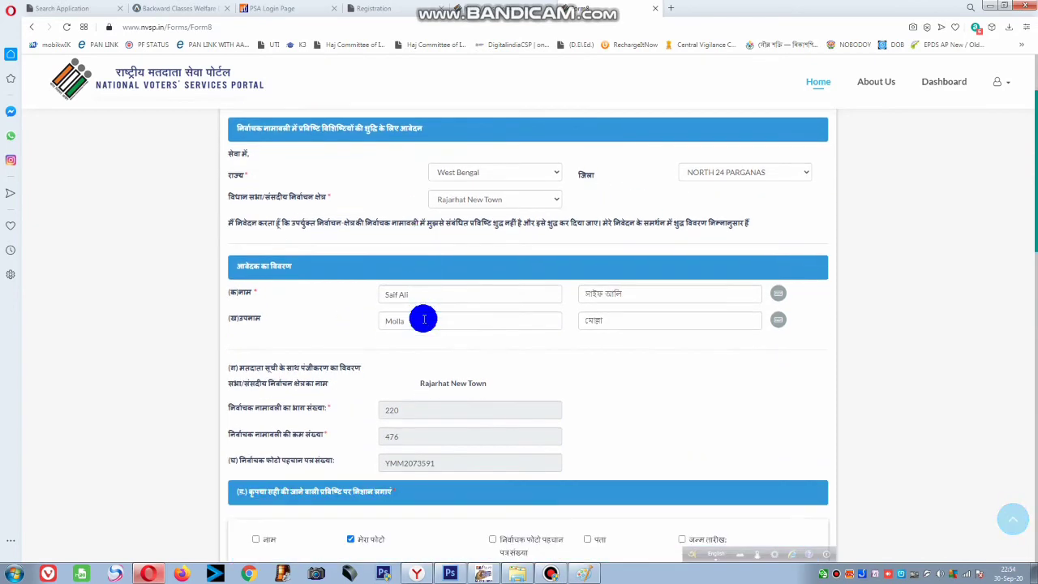
scroll(399, 309, down, 6)
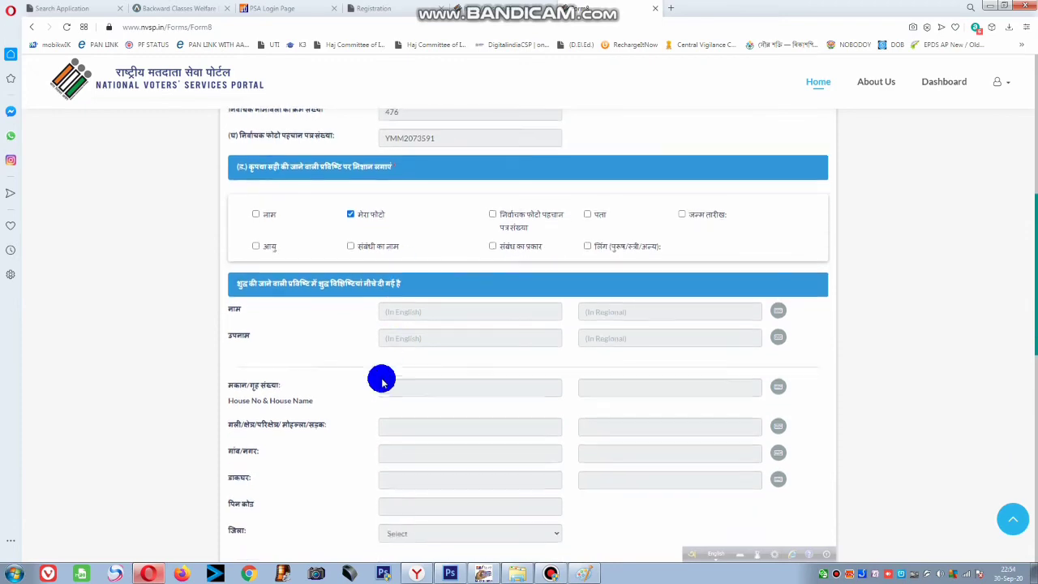
scroll(576, 438, down, 2)
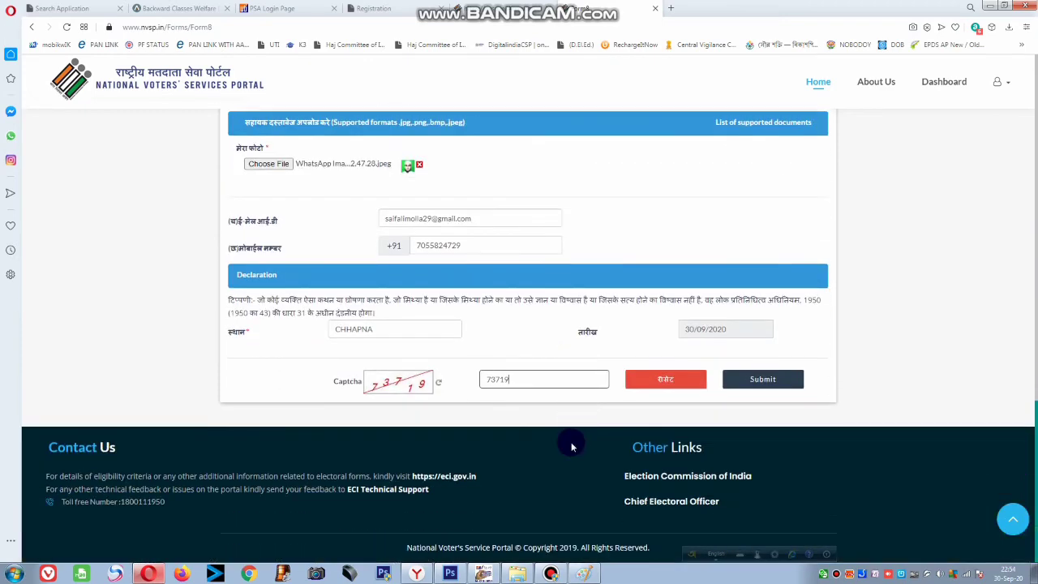
click(782, 377)
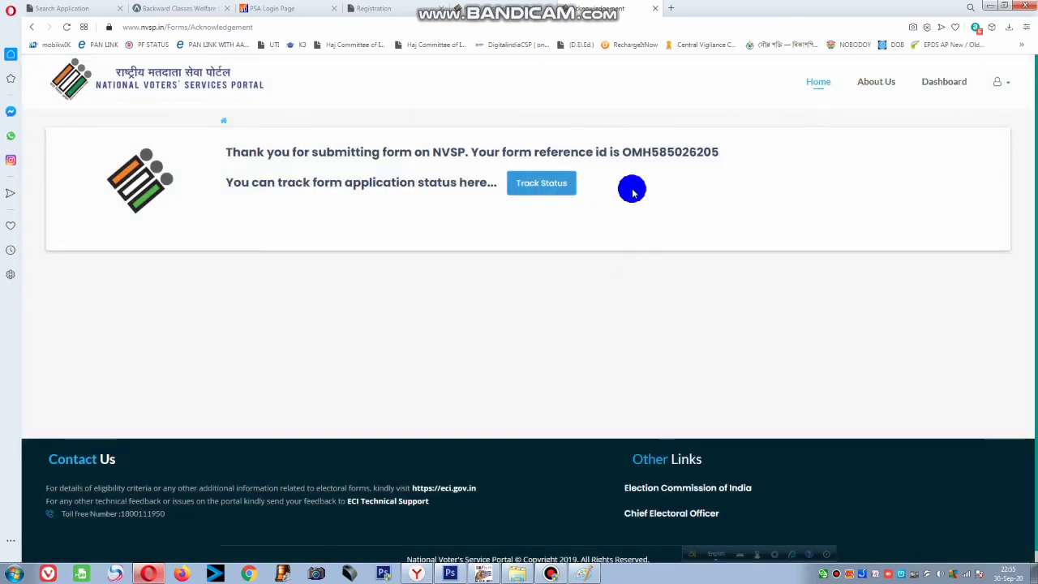
Copy the Form 8 reference ID from the acknowledgement page and go to Track Status.
drag(620, 154, 722, 153)
click(706, 274)
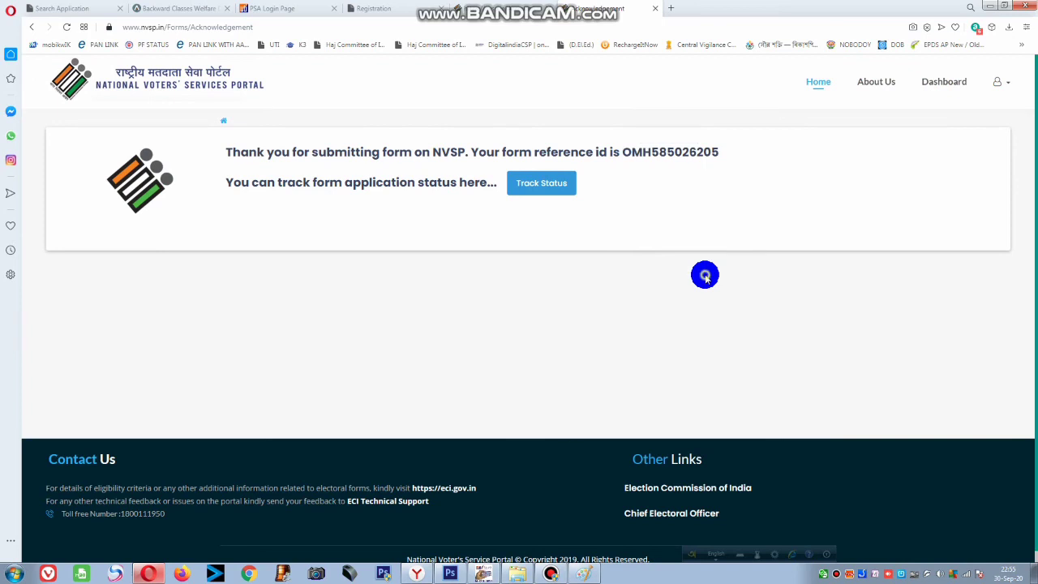
drag(622, 153, 720, 145)
key(ctrl+c)
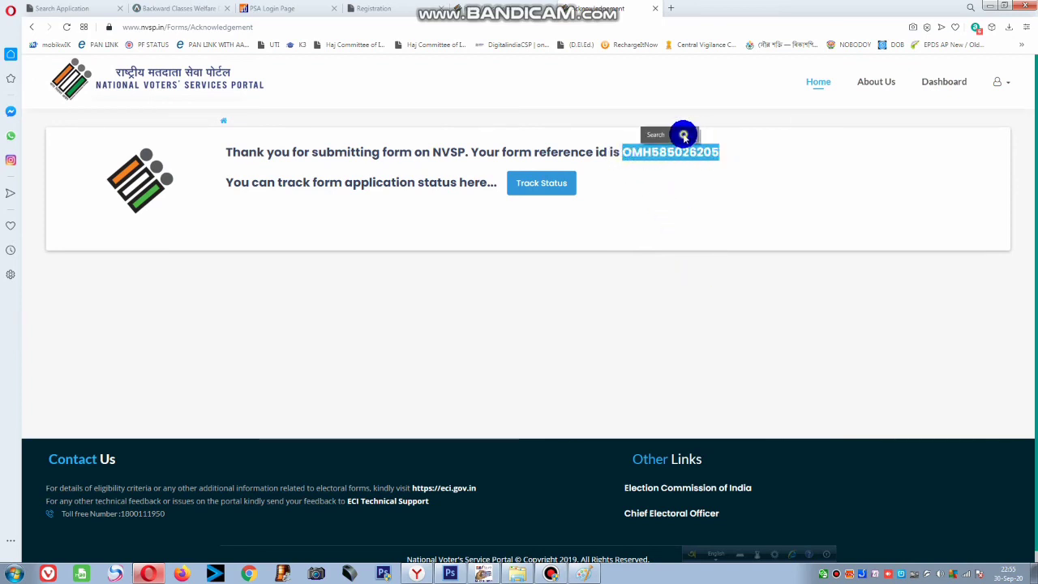
click(705, 252)
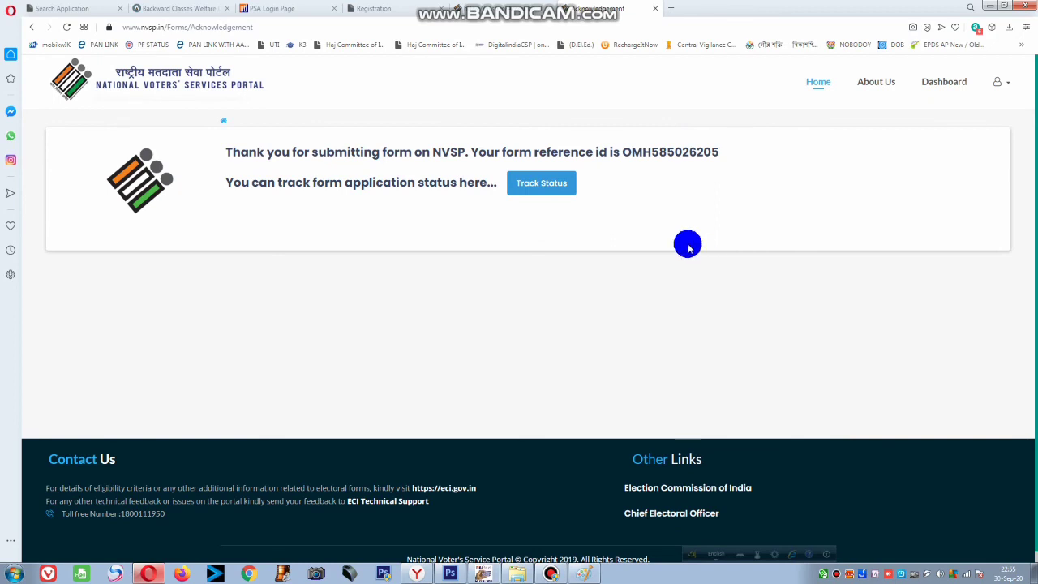
click(540, 190)
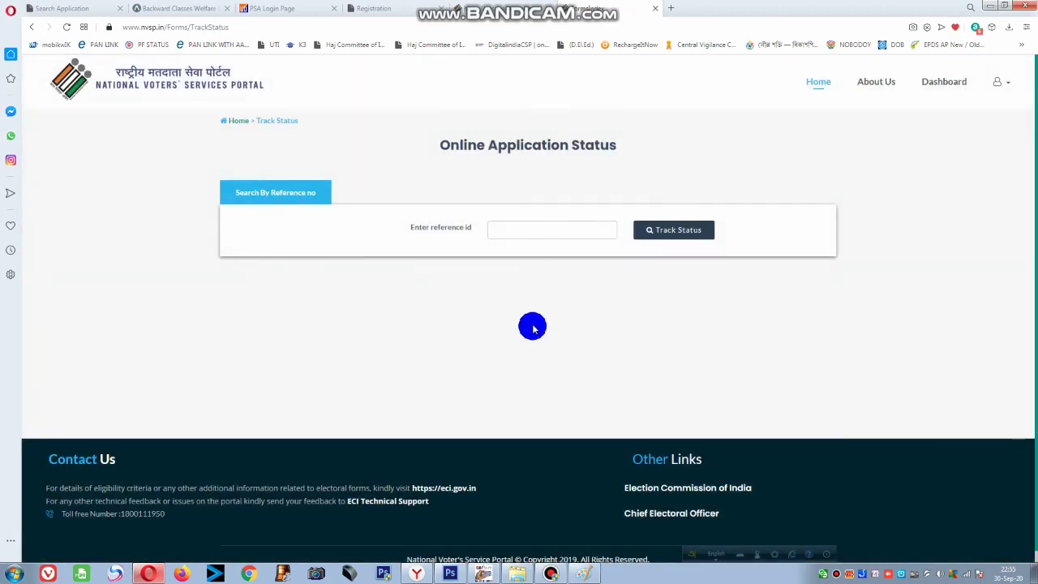
Look up the pasted reference ID, showing Form 8 Submitted on 30-09-2020, then bring up Bandicam.
click(534, 236)
key(ctrl+v)
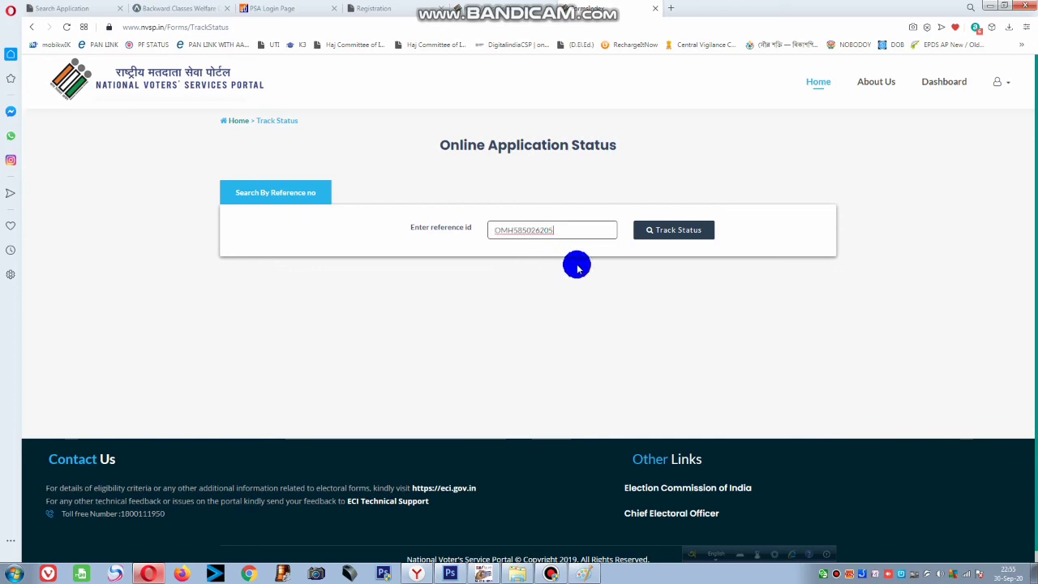
click(661, 232)
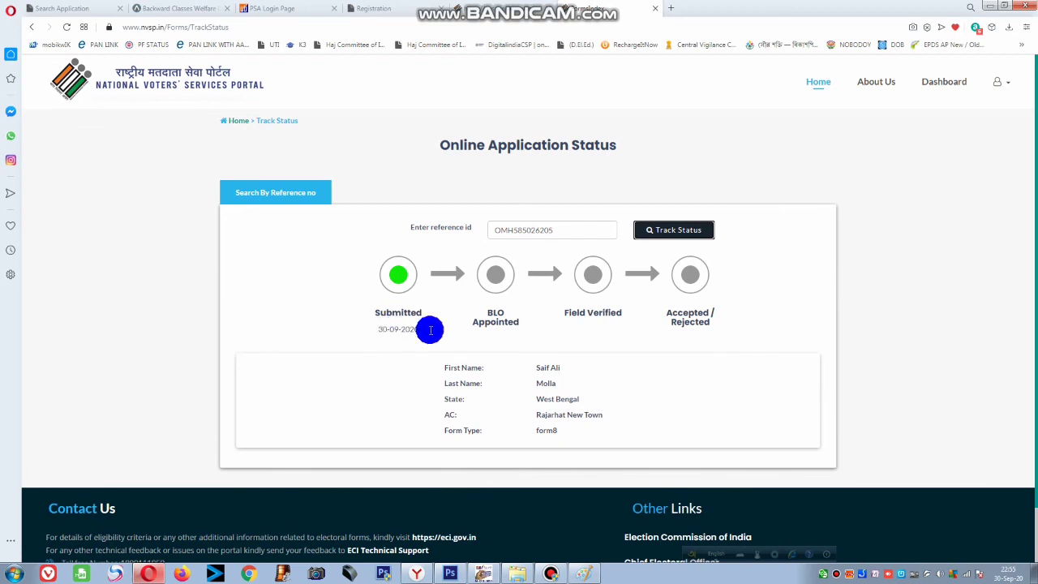
click(562, 575)
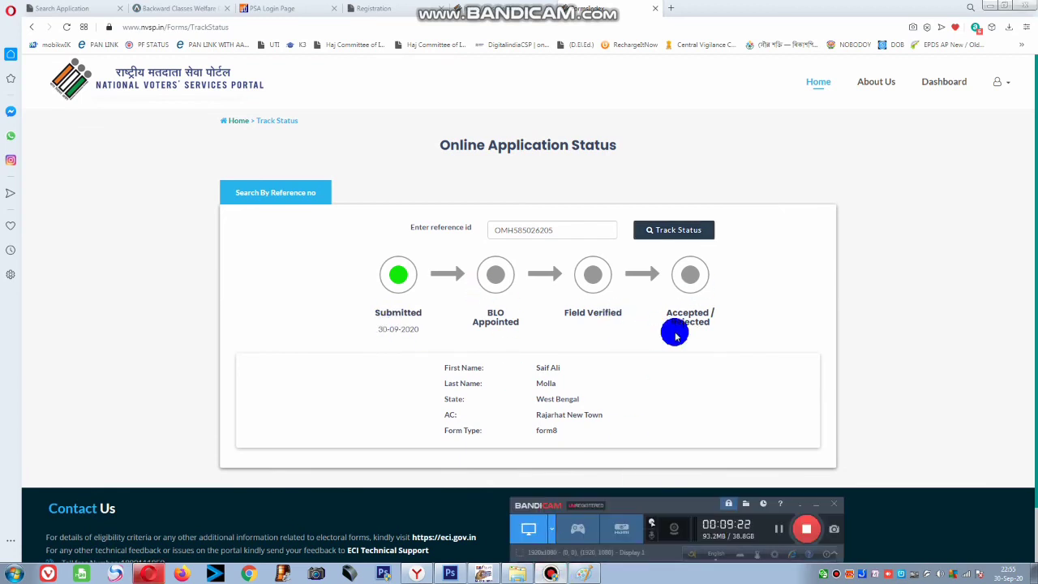